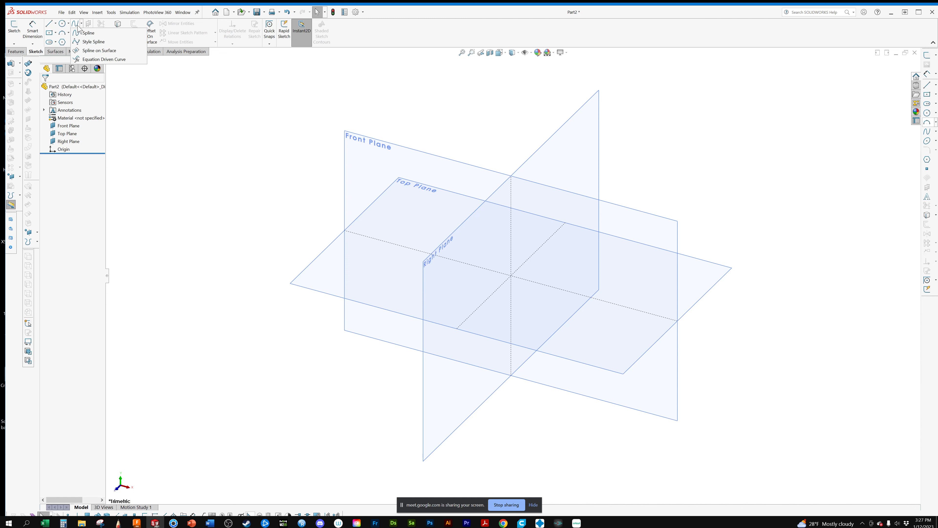
Sketch a two-point spline on the Front Plane, rising diagonally across and above the plane outline.
click(78, 26)
click(457, 161)
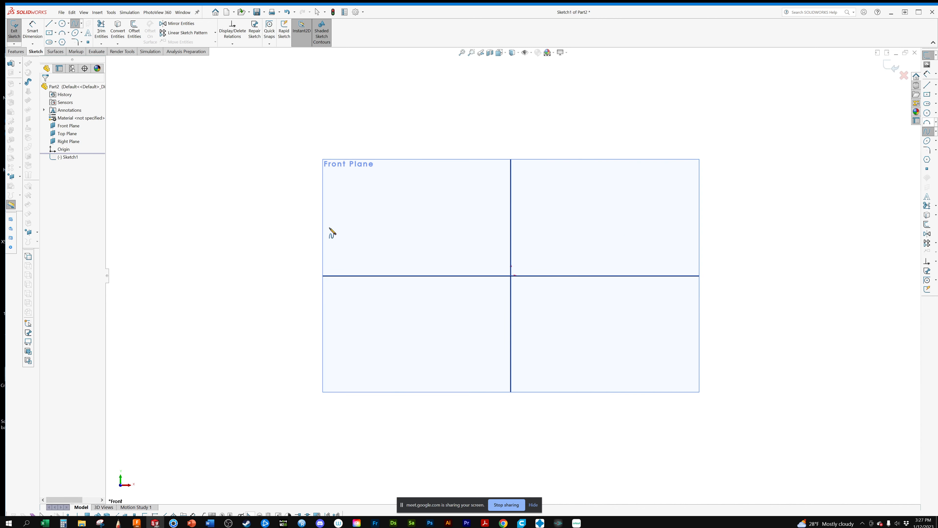
click(247, 210)
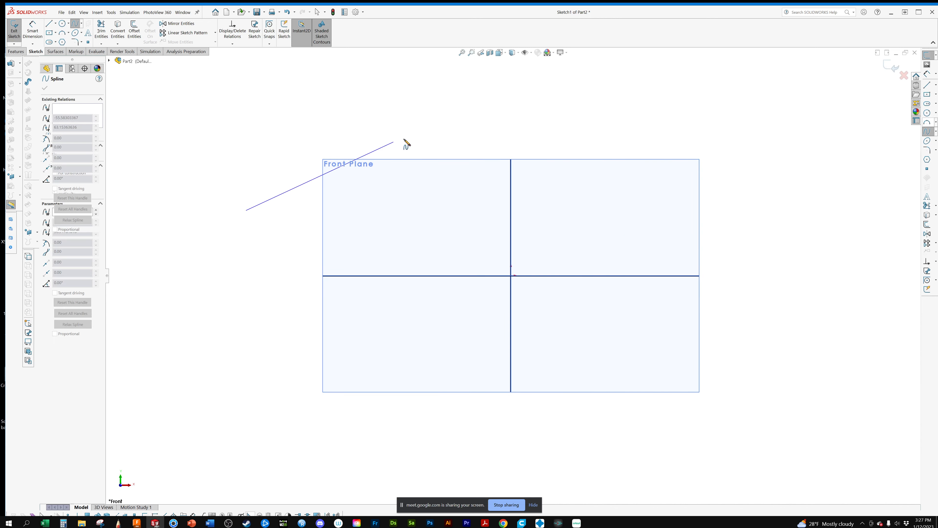
right_click(708, 100)
click(726, 106)
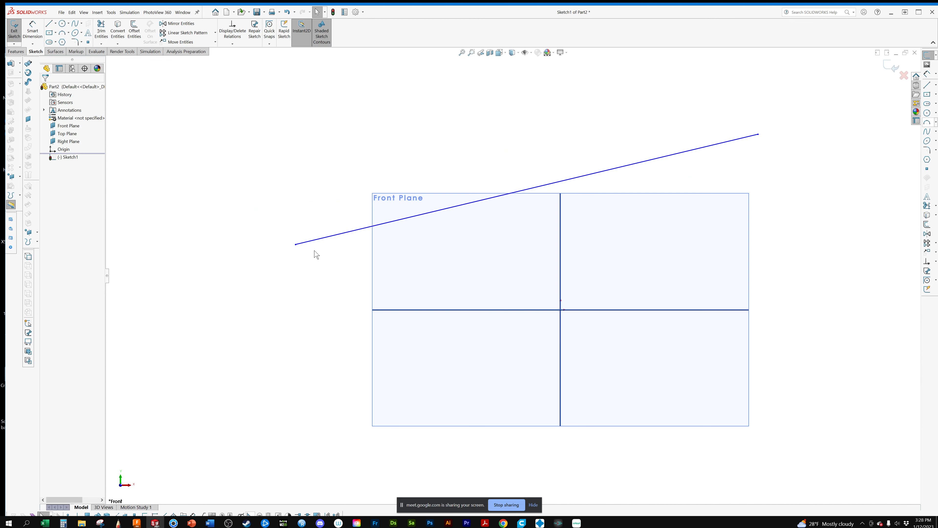
Bend the two-point spline into an arch with its end handles, to about 37.6° at the start and -42° at the end.
click(317, 239)
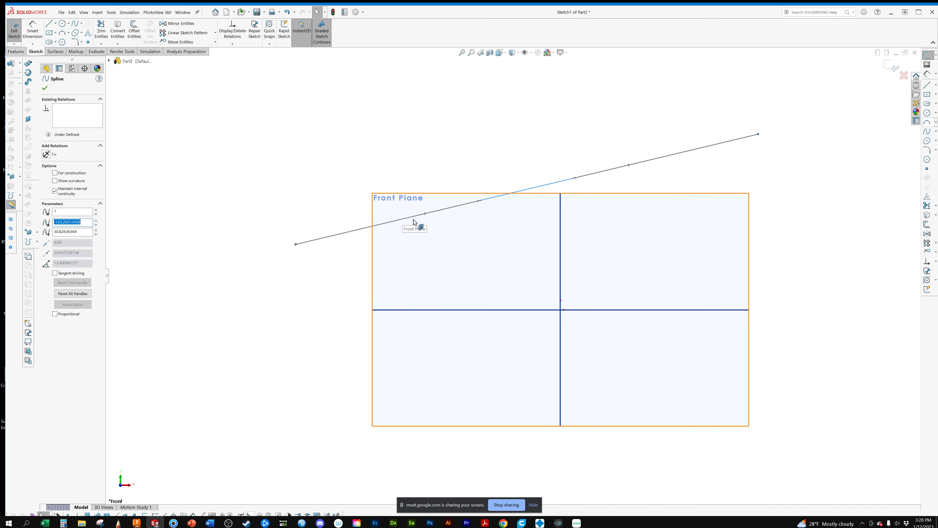
drag(425, 213, 446, 129)
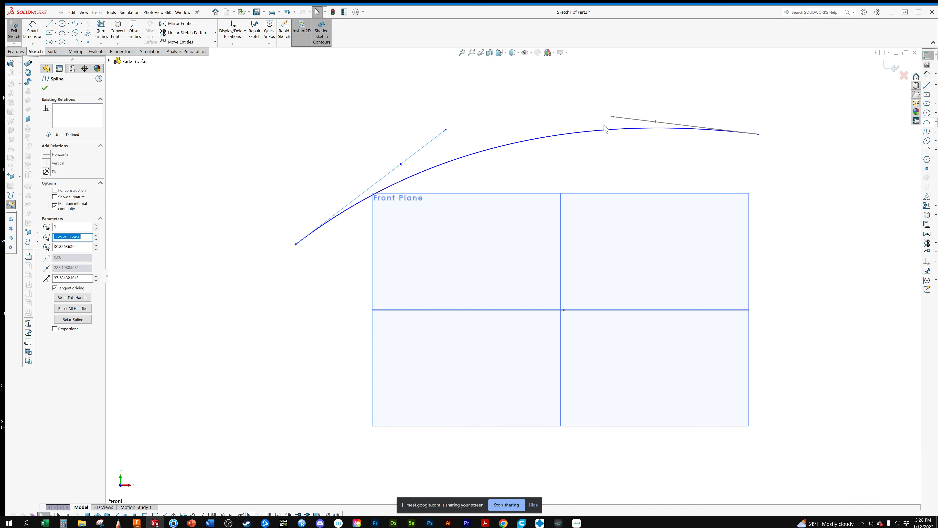
click(612, 117)
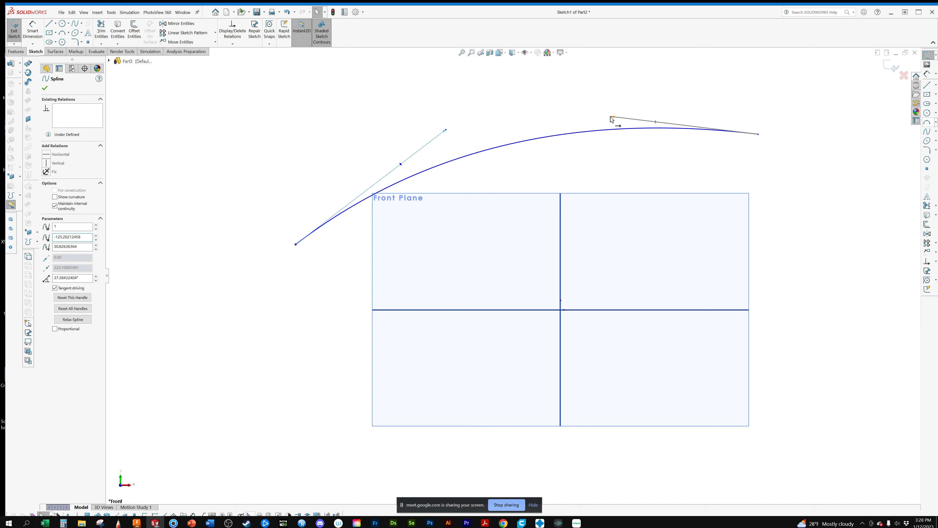
key(z)
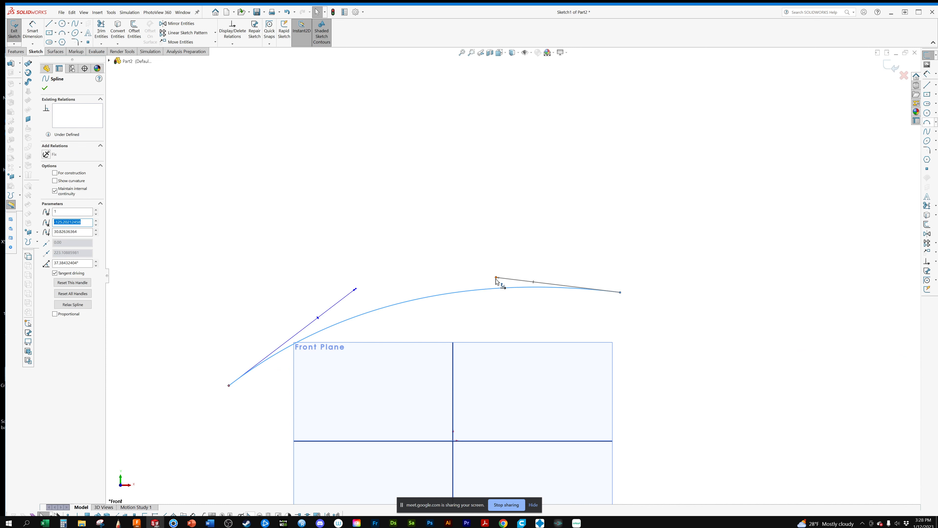
drag(496, 281, 548, 227)
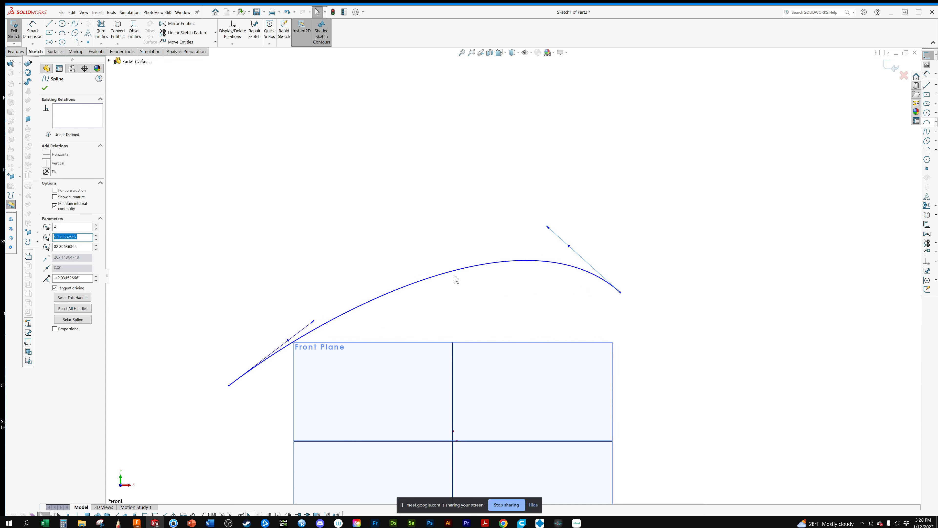
Move the arched spline up clear of the plane outline and lengthen its handles, with the start tangent at about 42°.
drag(456, 279, 508, 189)
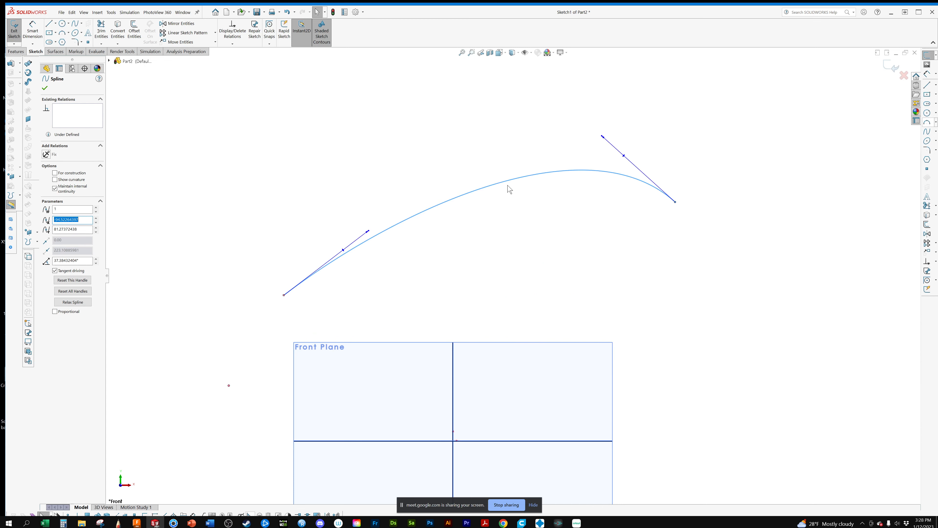
click(523, 234)
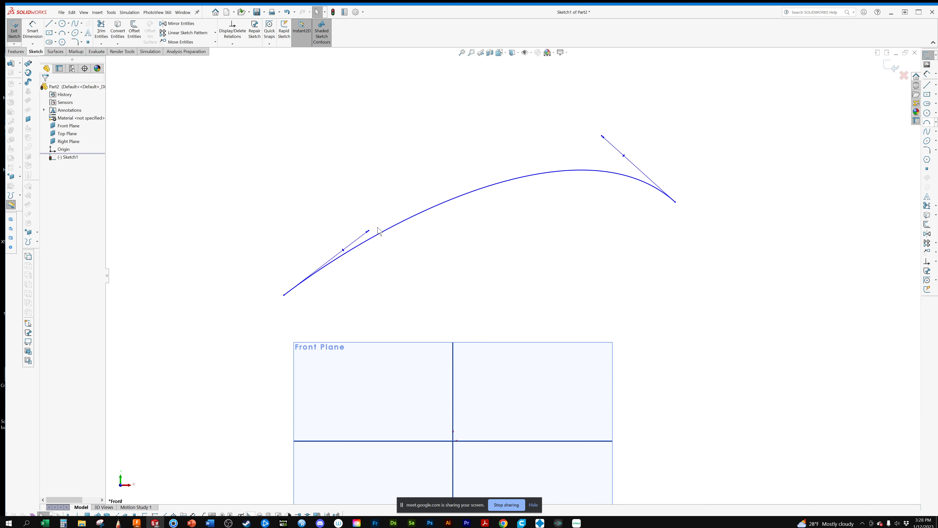
click(379, 230)
mouse_move(602, 136)
mouse_down()
mouse_move(523, 150)
mouse_move(587, 306)
mouse_move(553, 171)
mouse_move(593, 99)
mouse_move(591, 125)
mouse_up()
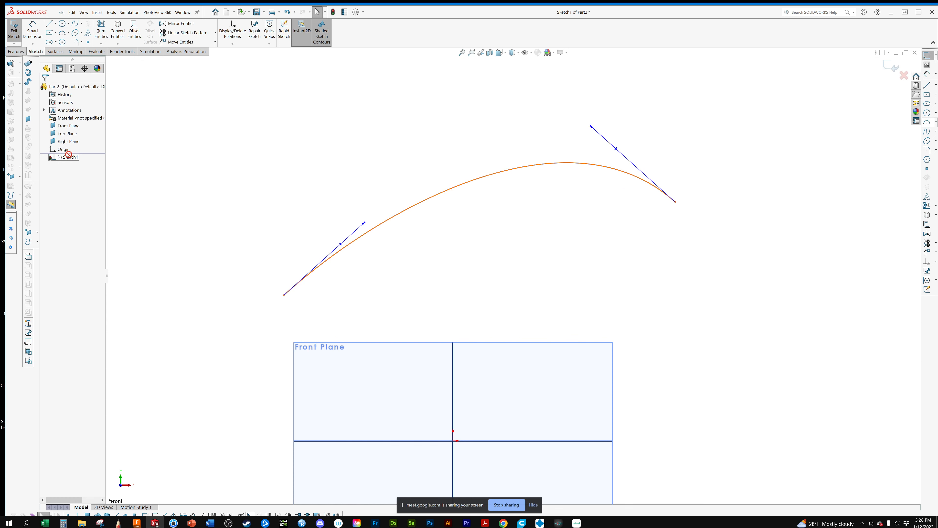
Sketch a three-point spline arching below the first spline.
click(78, 28)
click(304, 361)
click(479, 263)
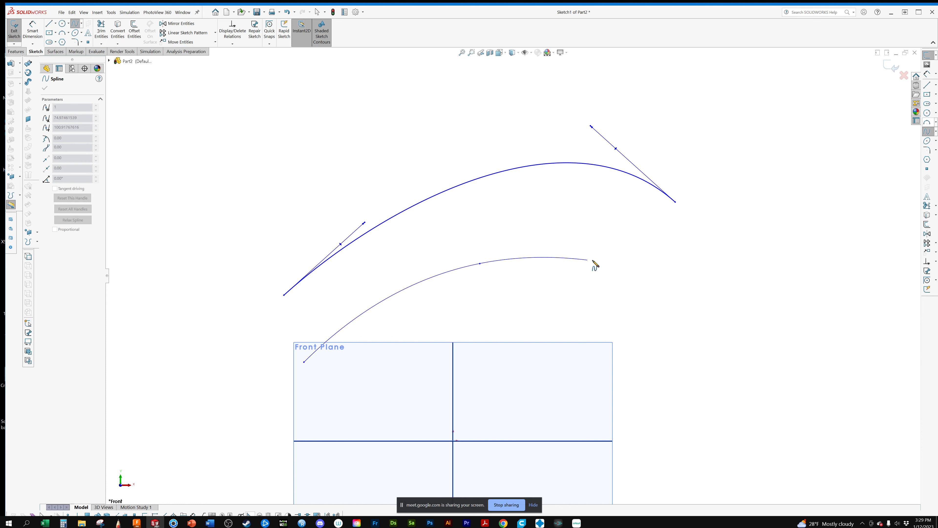
right_click(679, 274)
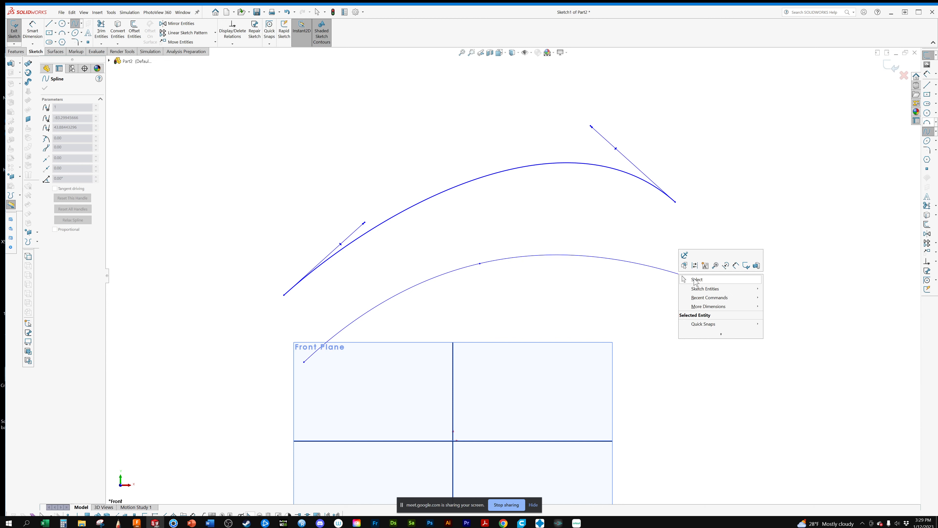
click(697, 280)
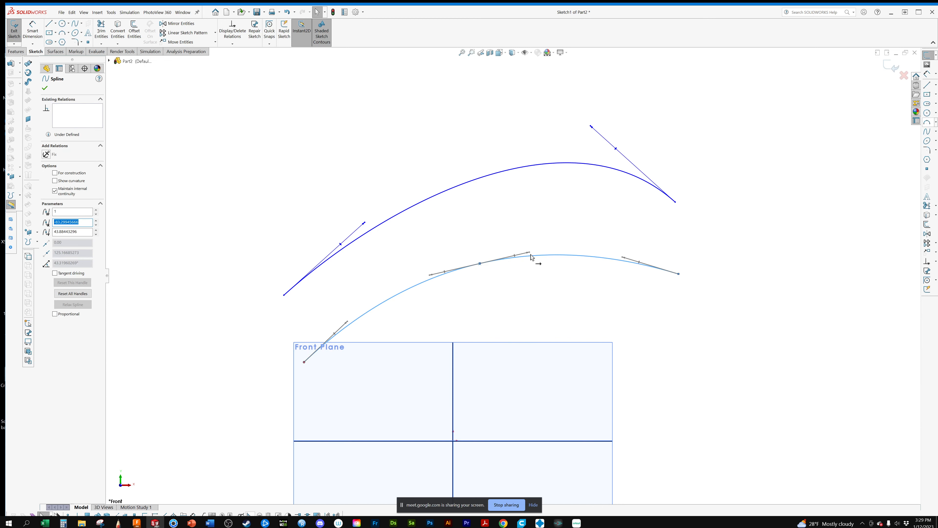
Reshape the lower three-point spline into a wave by shifting its middle point and adjusting that point's tangent handles.
mouse_move(531, 257)
mouse_down()
mouse_move(523, 237)
mouse_move(532, 258)
mouse_up()
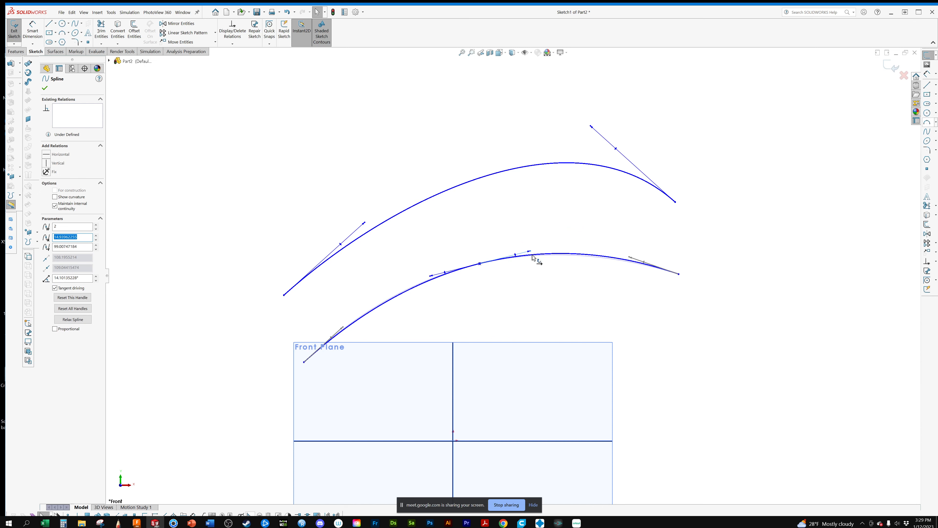
drag(479, 263, 507, 269)
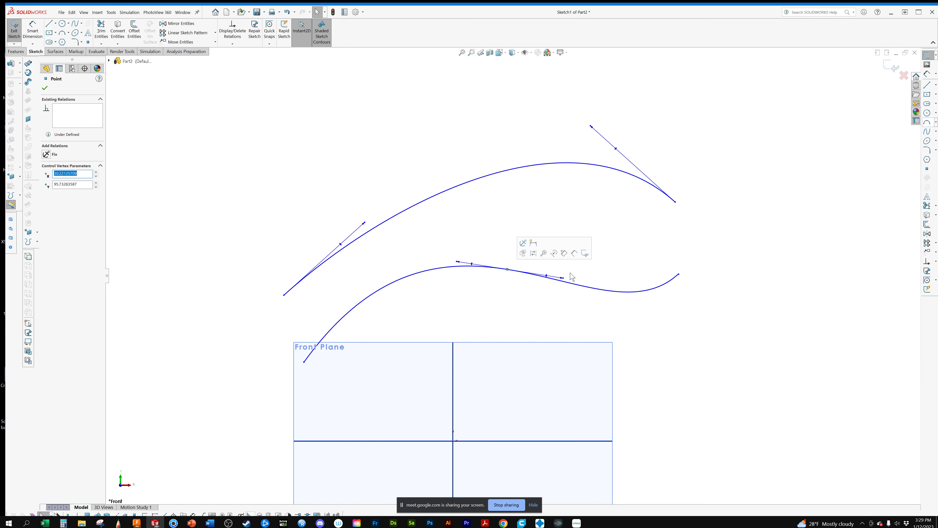
mouse_move(563, 278)
mouse_down()
mouse_move(524, 272)
mouse_move(549, 277)
mouse_up()
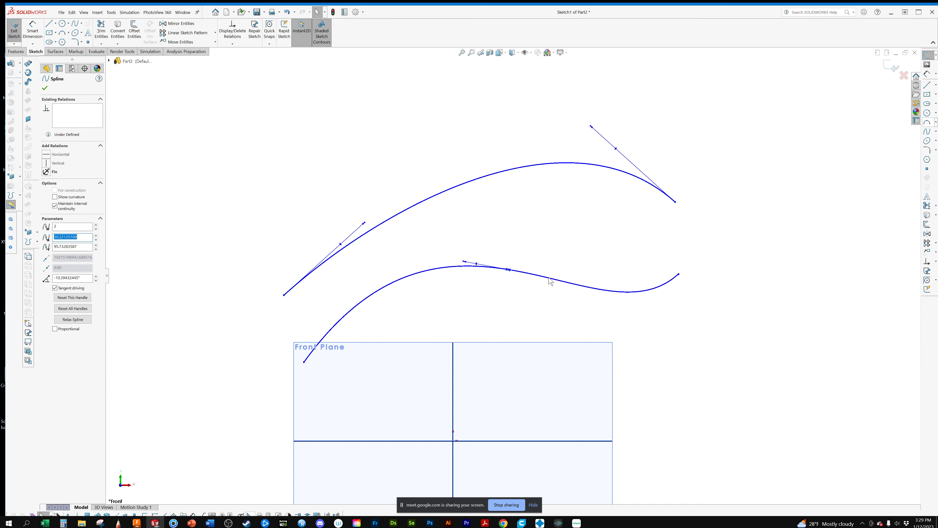
click(524, 316)
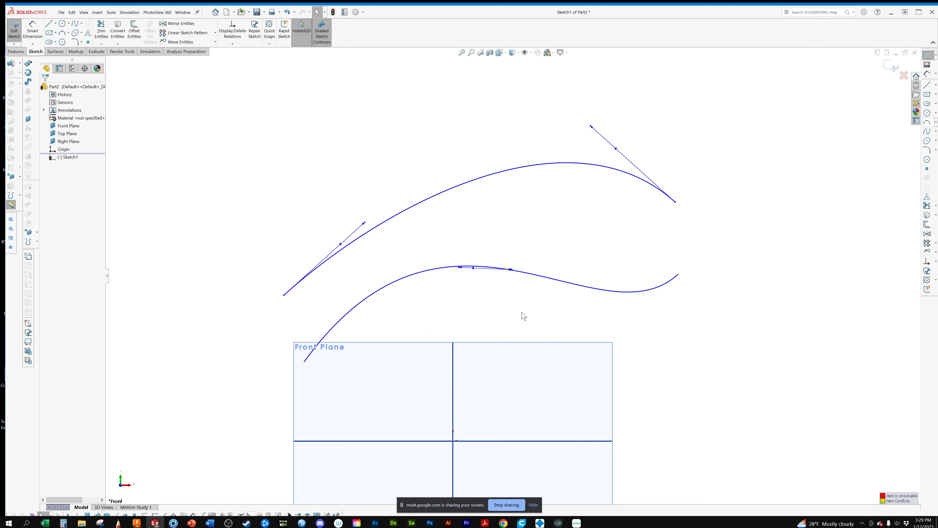
Move the two-point spline slightly up and show its curvature combs.
drag(442, 189, 432, 156)
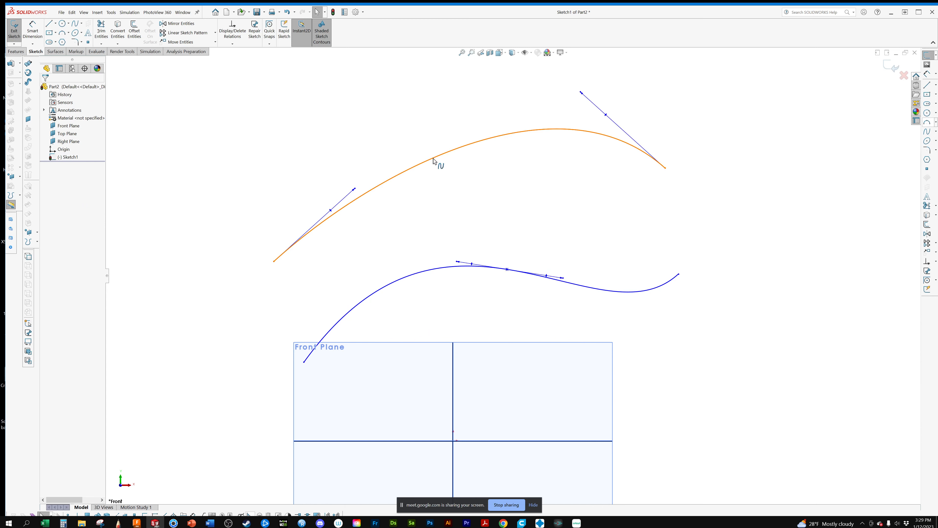
right_click(434, 160)
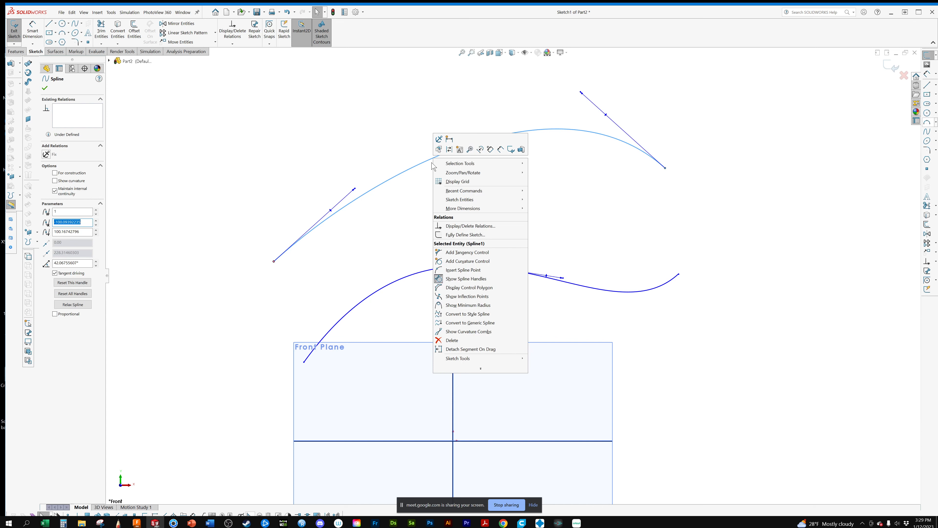
click(468, 331)
scroll(513, 275, up, 1)
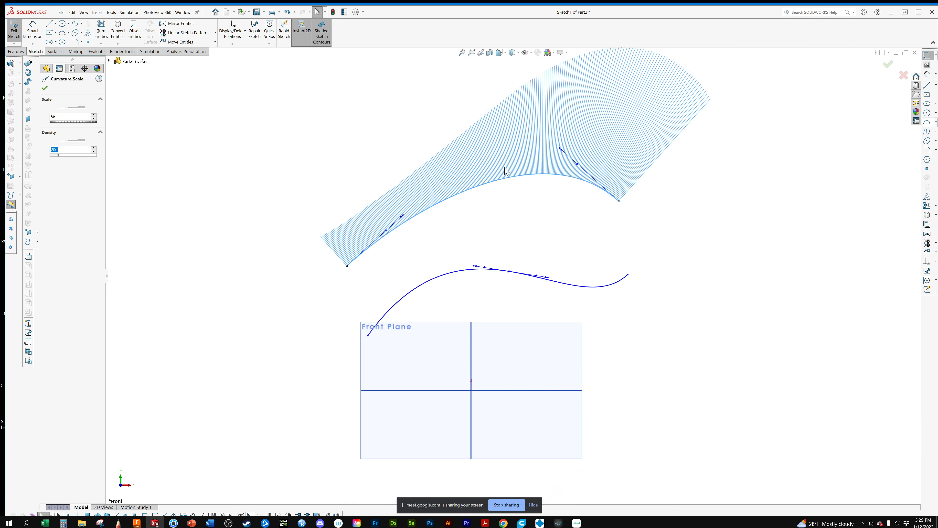
mouse_move(504, 168)
ctrl+middle_down()
mouse_move(515, 205)
mouse_move(514, 180)
ctrl+middle_up()
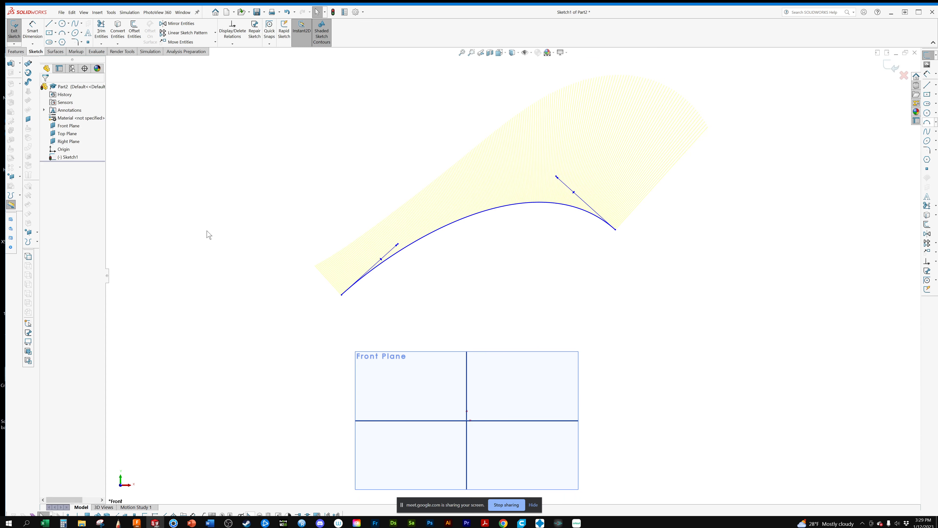
Sketch a new three-point spline arching below the two-point spline.
click(75, 23)
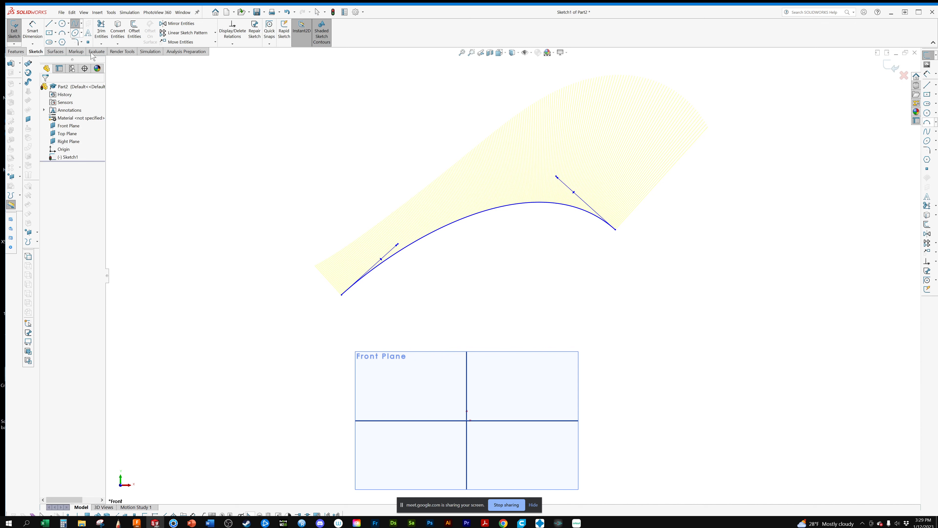
click(349, 358)
click(499, 284)
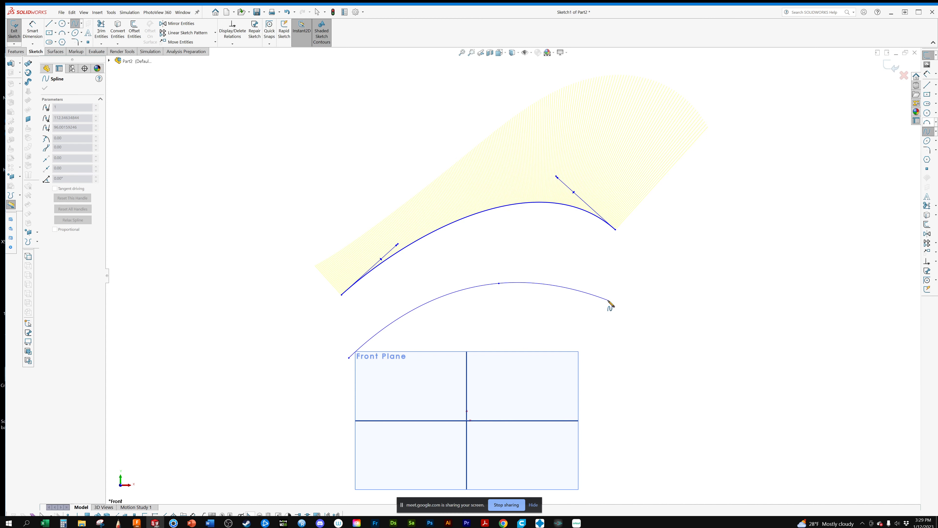
right_click(608, 301)
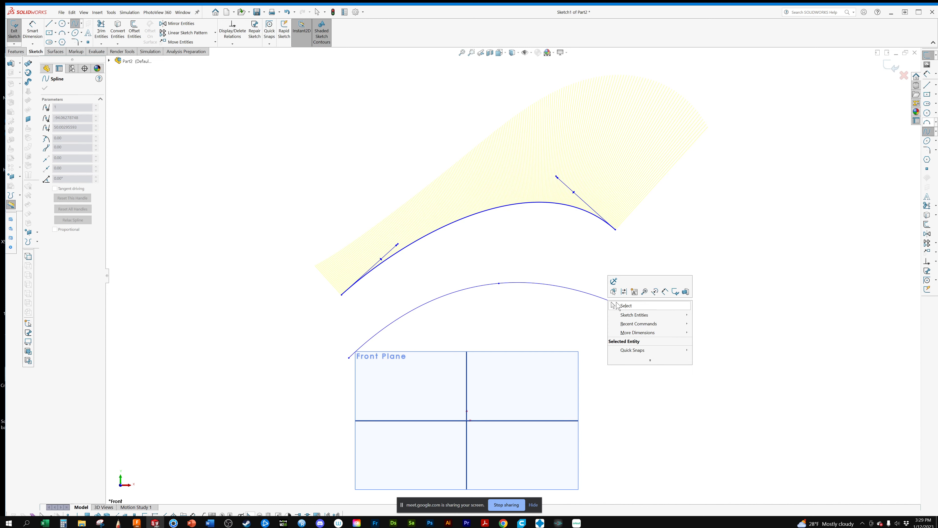
click(625, 305)
Show the curvature combs on the three-point spline.
click(575, 288)
right_click(574, 288)
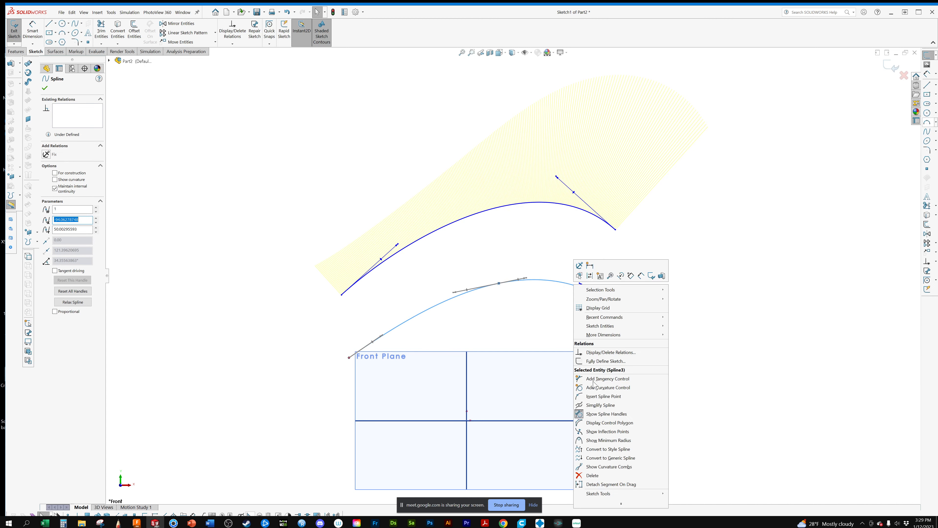
click(593, 469)
Move the three-point spline down over the plane outline and adjust the two-point spline's start tangent to about 40.7°.
drag(540, 280, 526, 346)
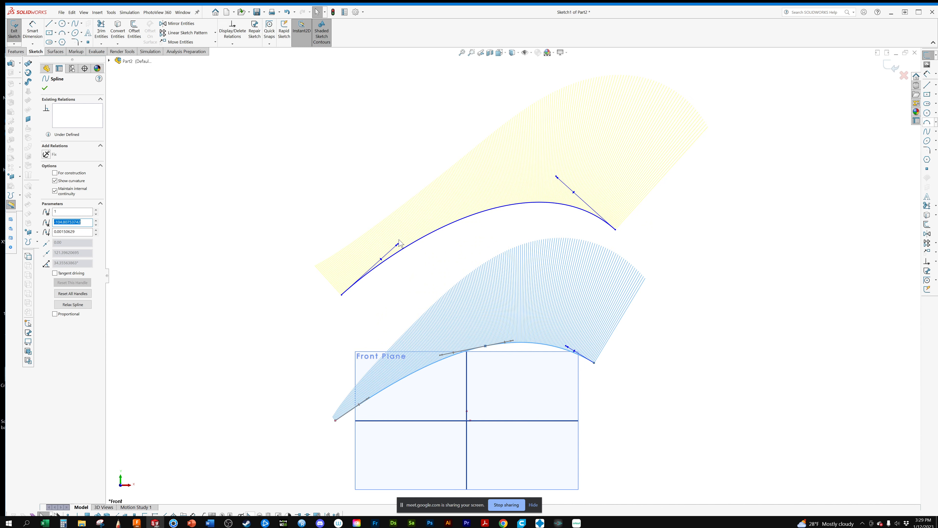
mouse_move(397, 244)
mouse_down()
mouse_move(393, 252)
mouse_move(402, 243)
mouse_up()
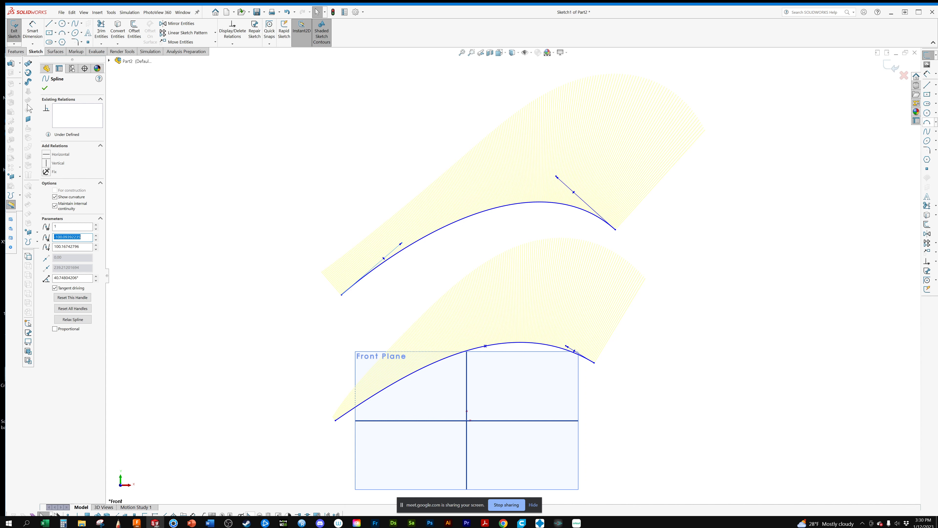
Sketch another two-point spline beyond the upper-left of the first, with curvature combs shown, and bend it gently to an end tangent of about 19.6°.
click(75, 24)
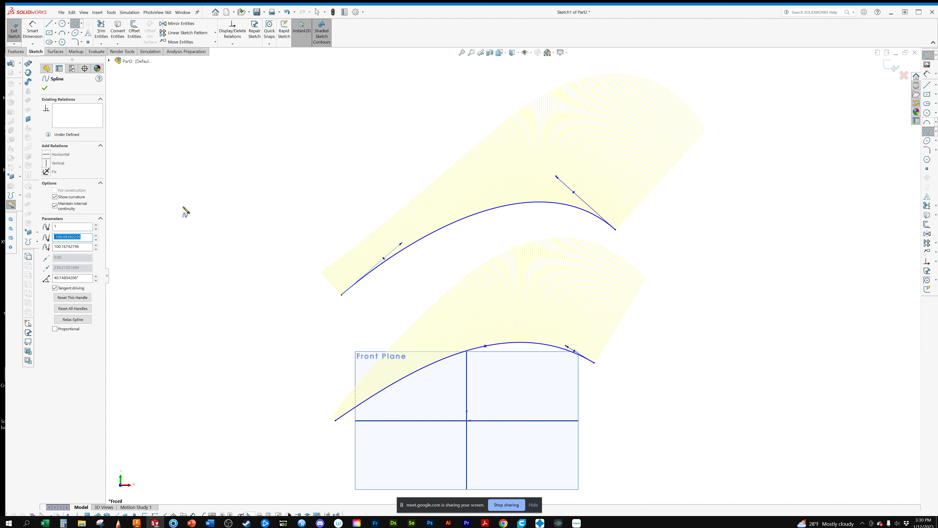
click(174, 212)
right_click(405, 104)
click(408, 105)
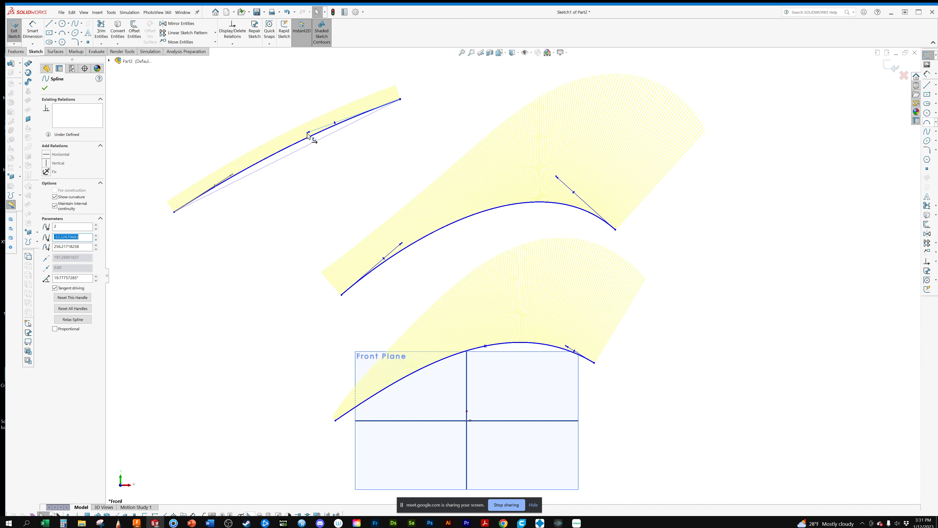
drag(308, 135, 306, 136)
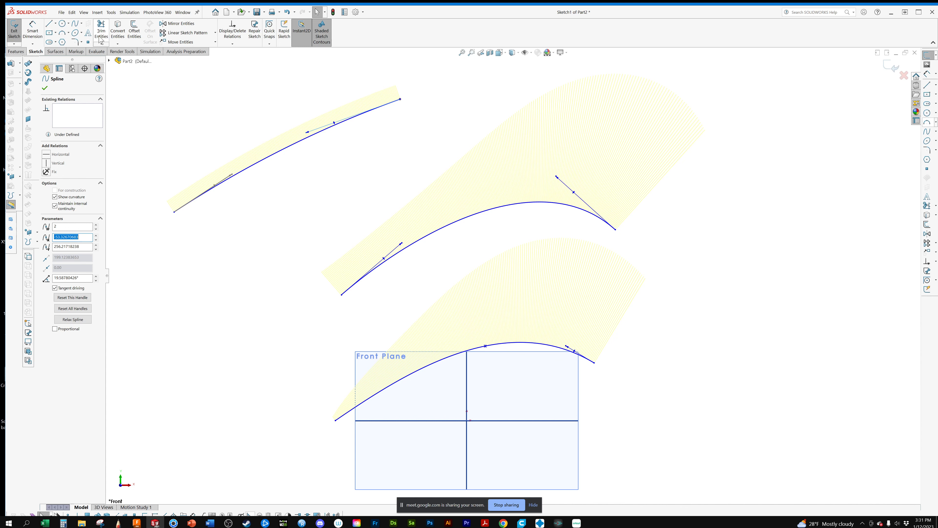
Check the length dimension of the middle two-point spline with Smart Dimension without placing it.
click(34, 27)
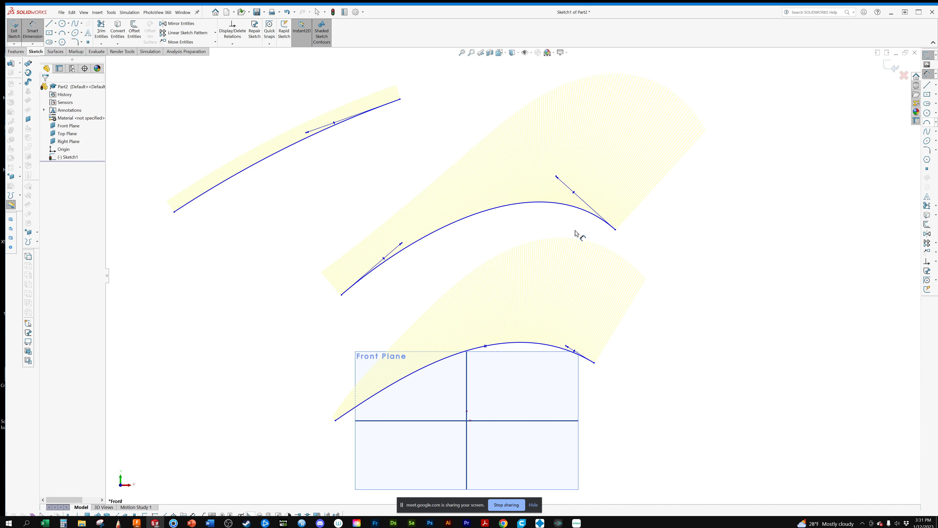
click(514, 204)
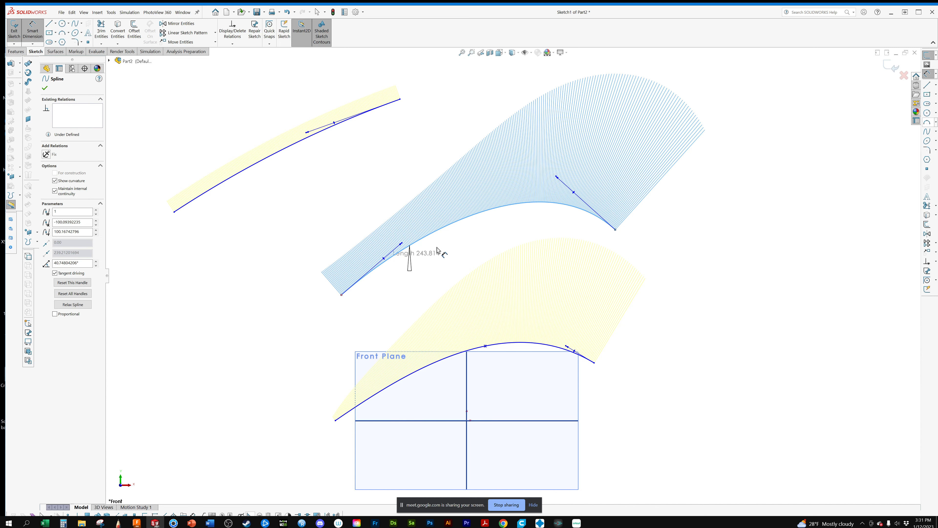
key(Escape)
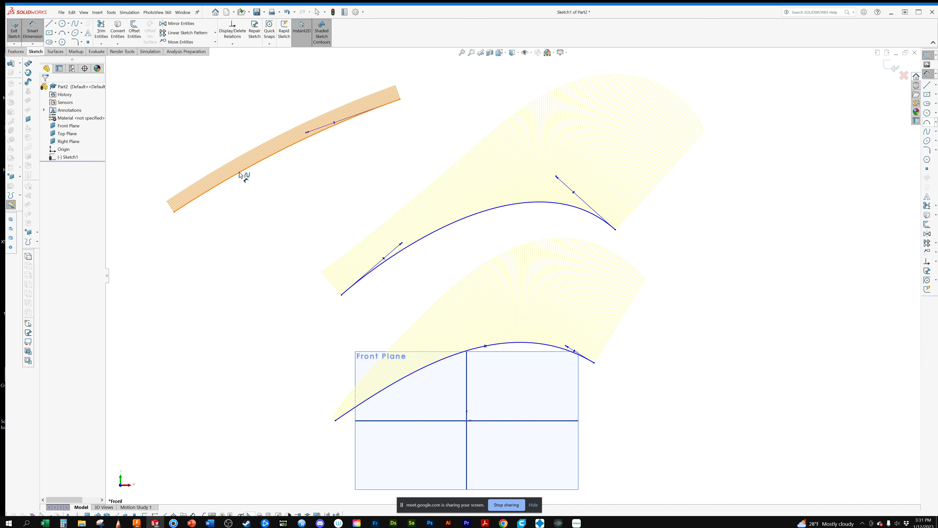
click(379, 272)
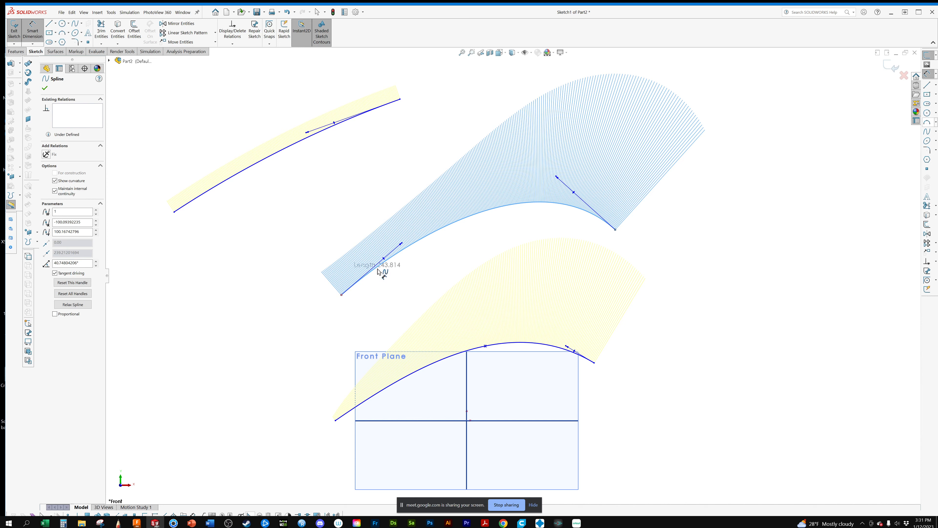
click(493, 224)
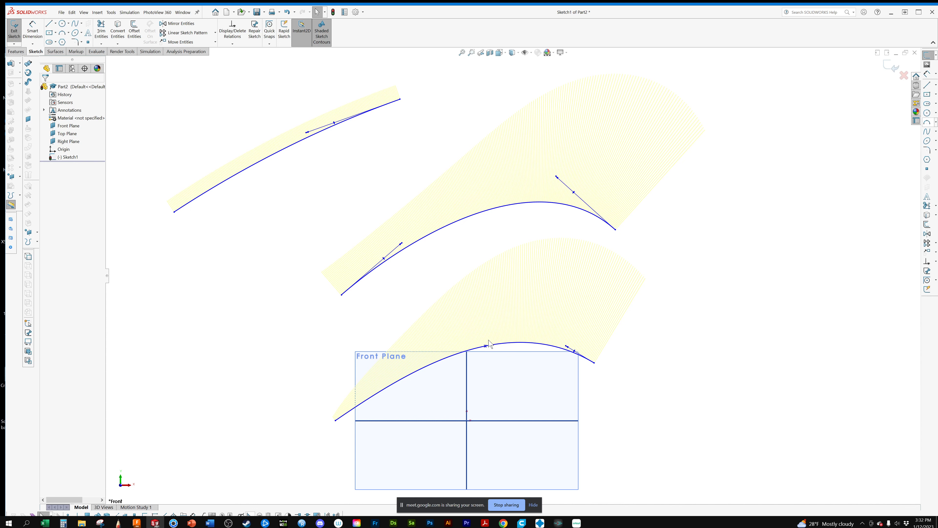
Steepen the start tangents of the middle two-point spline and the three-point spline, bringing the latter's to about 45.4°.
drag(401, 244, 396, 289)
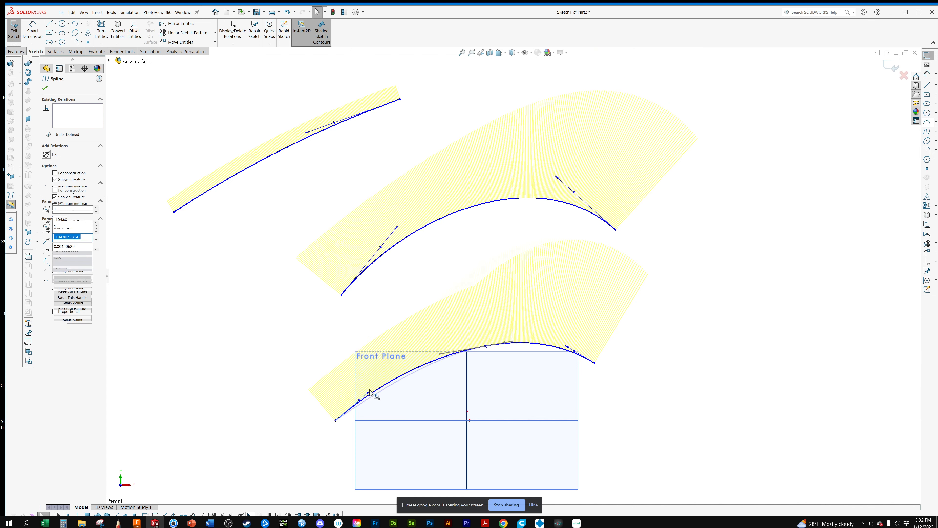
drag(370, 390, 373, 384)
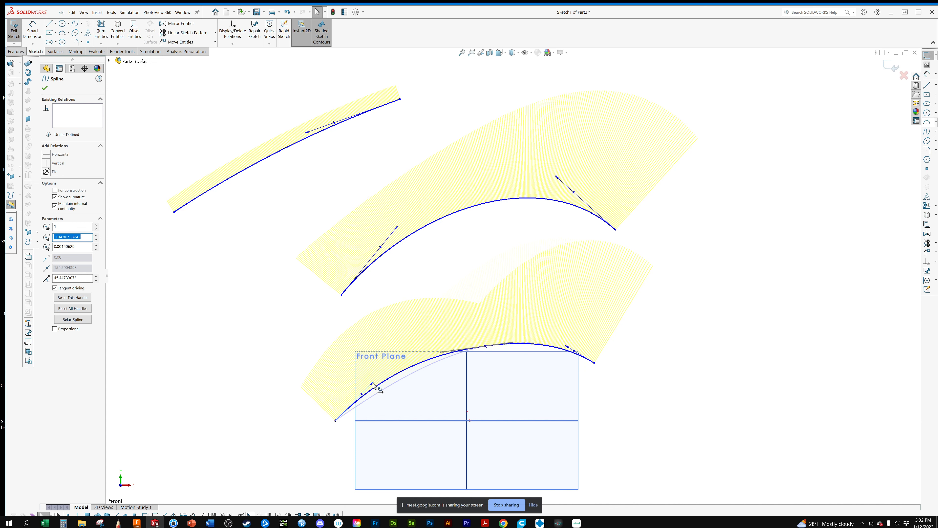
drag(374, 385, 373, 384)
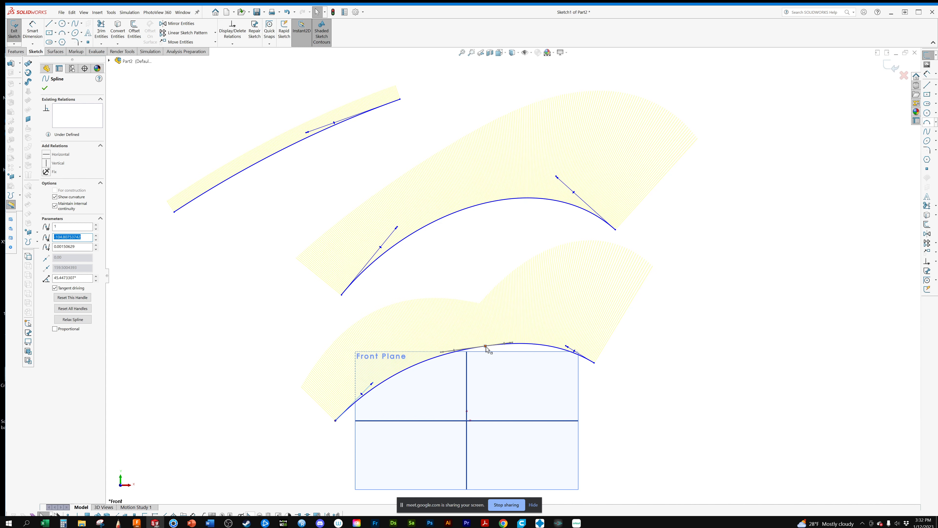
Rotate the tangent handle at the three-point spline's middle point to about 12.7°.
scroll(487, 349, down, 5)
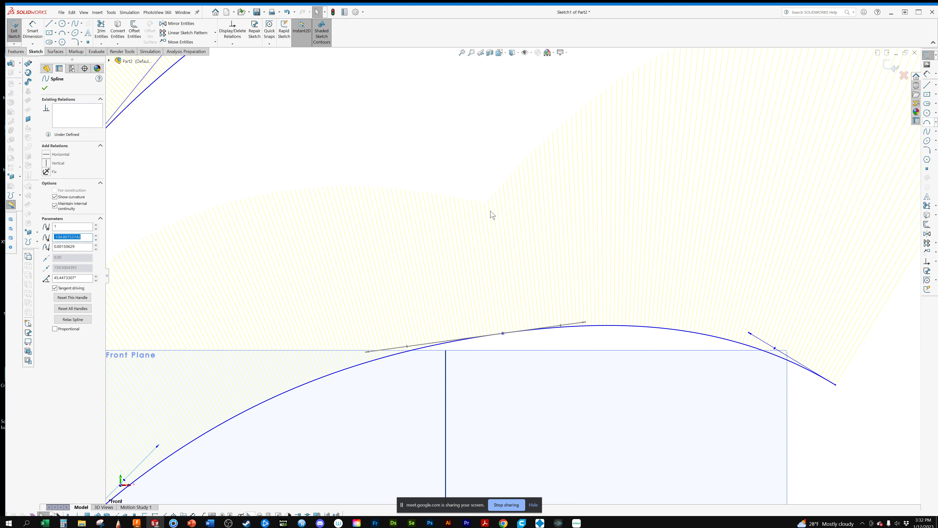
drag(367, 351, 383, 361)
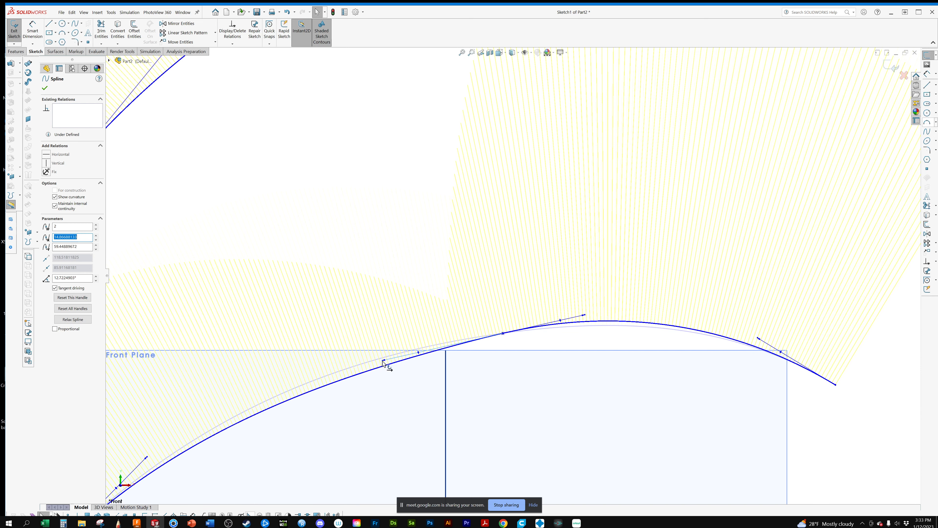
scroll(425, 374, up, 4)
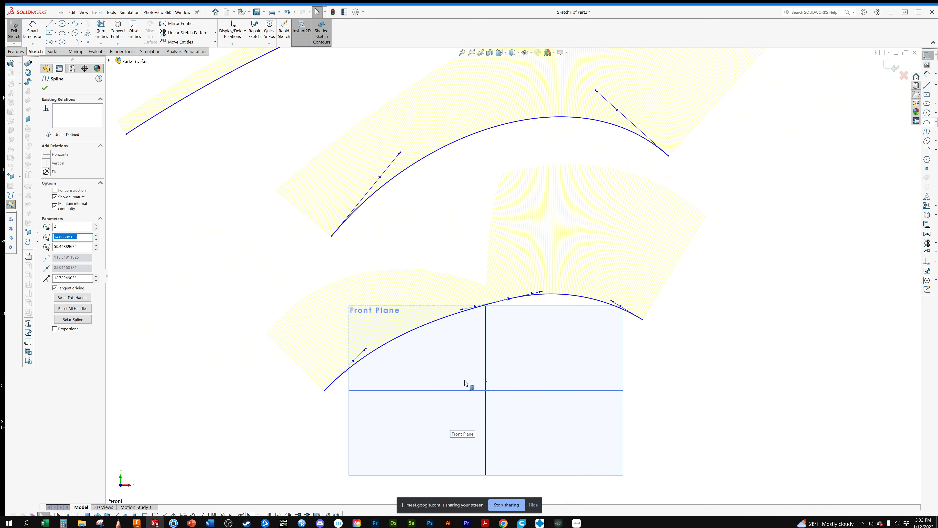
scroll(467, 407, up, 2)
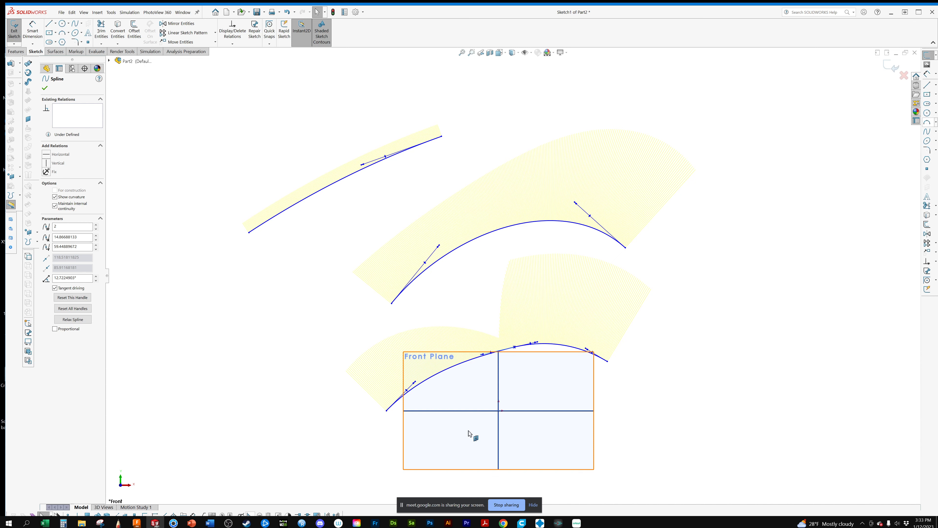
Line up the three splines side by side and extrude them into blind surfaces with Extruded Surface.
ctrl+middle_drag(468, 431, 379, 432)
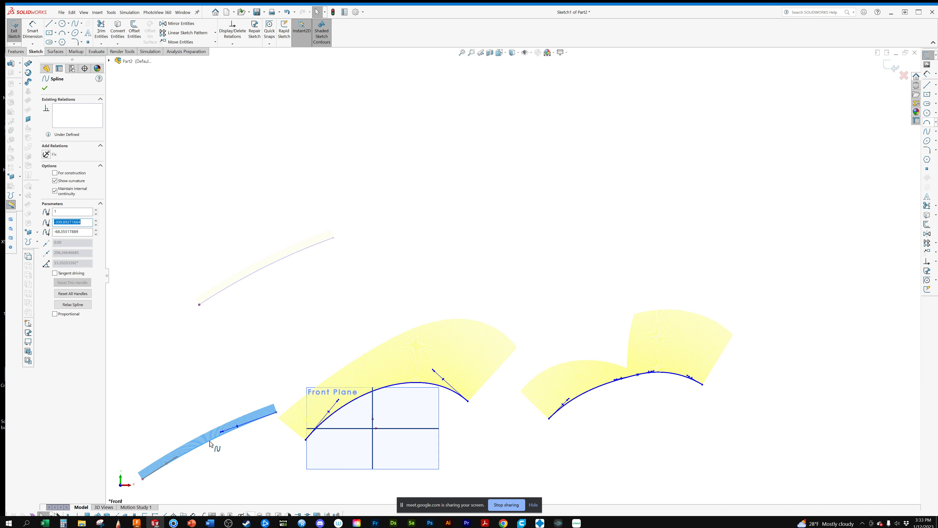
middle_drag(210, 444, 578, 415)
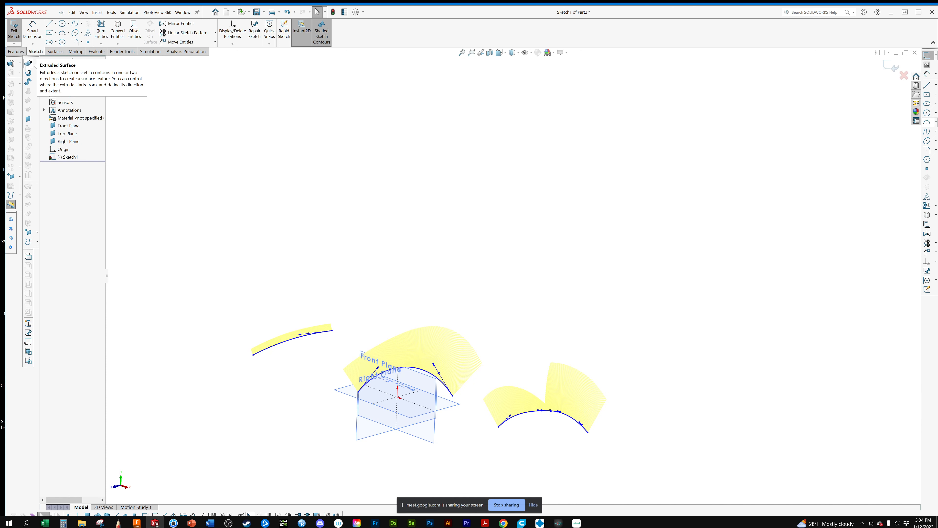
click(27, 63)
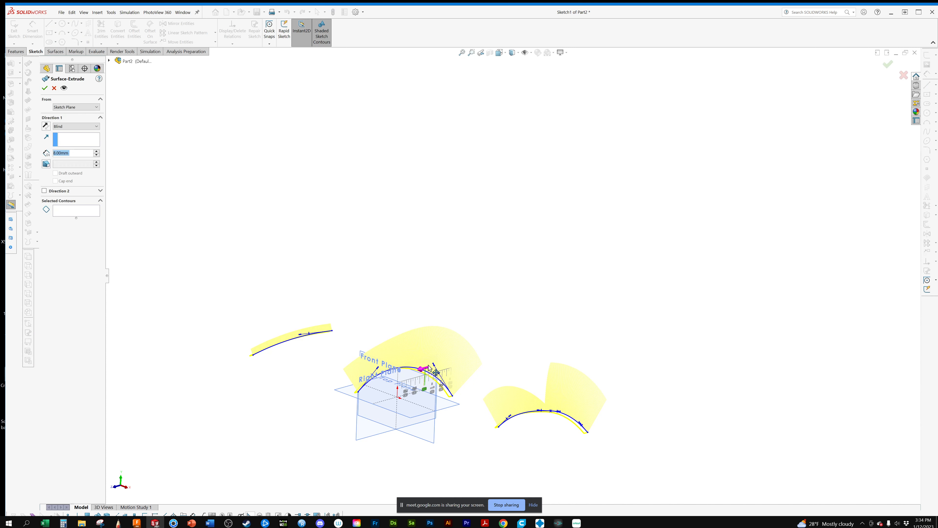
drag(429, 366, 554, 327)
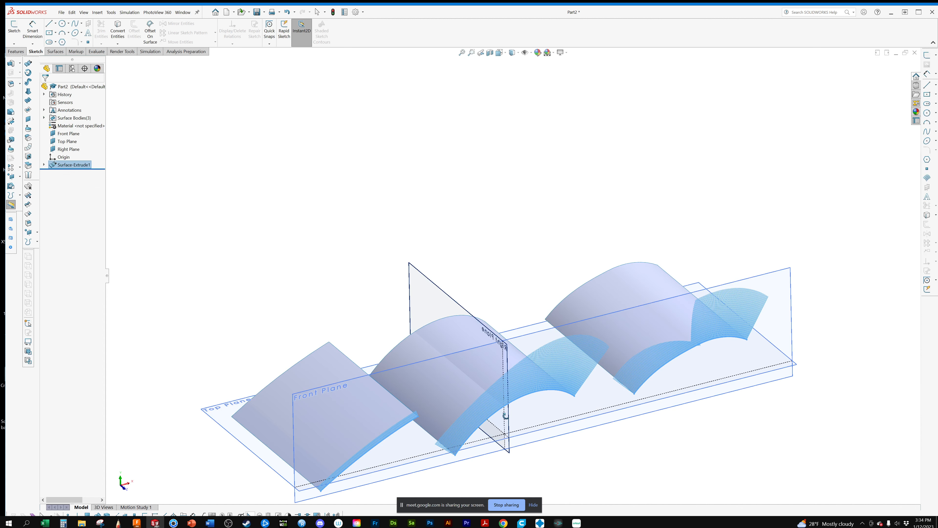
Reopen the extrusion's sketch and add a long two-point spline beyond the three-point one, curling its end tangent to about -127.3°.
middle_drag(505, 415, 506, 430)
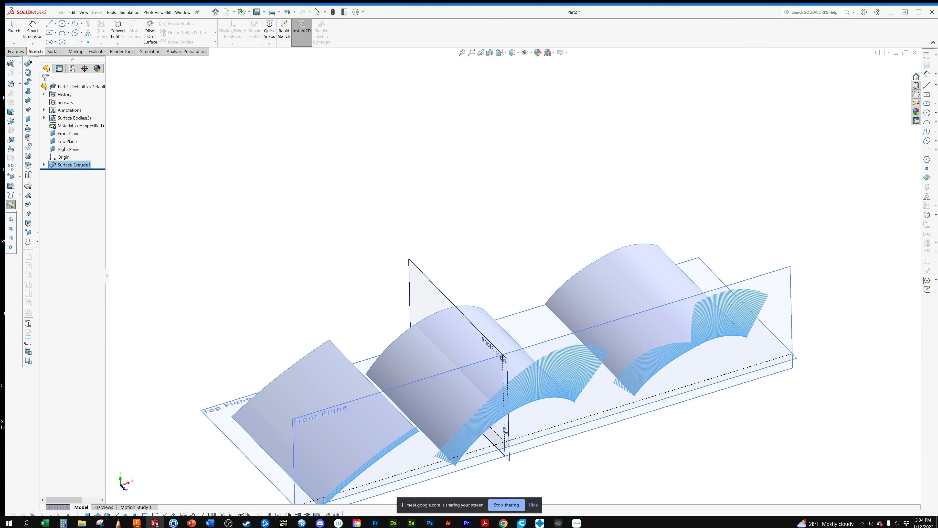
middle_drag(505, 429, 578, 327)
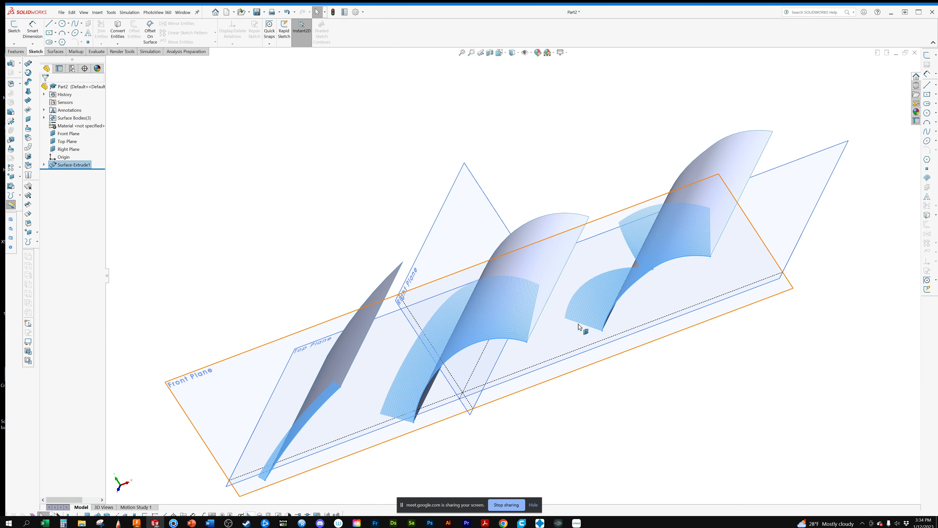
middle_drag(578, 327, 525, 344)
scroll(525, 344, up, 2)
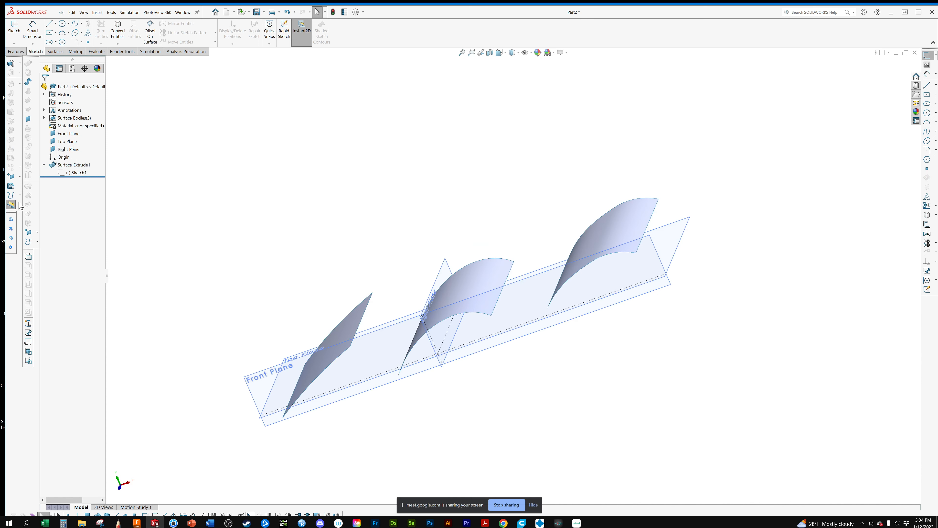
click(76, 173)
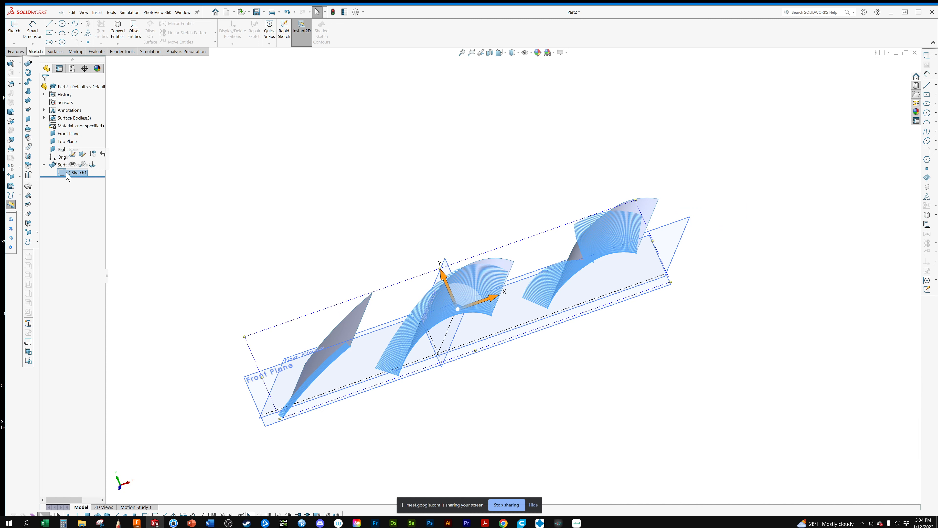
click(72, 154)
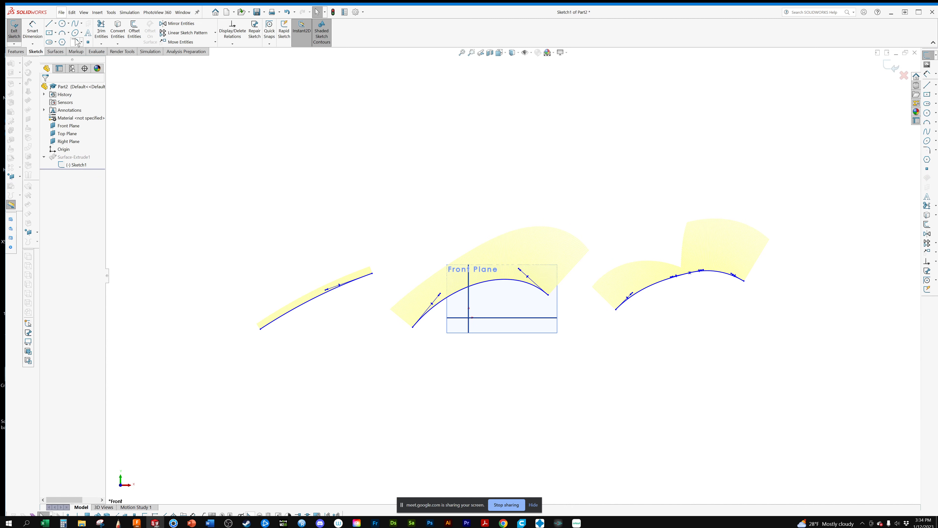
click(75, 24)
ctrl+middle_drag(783, 332, 589, 294)
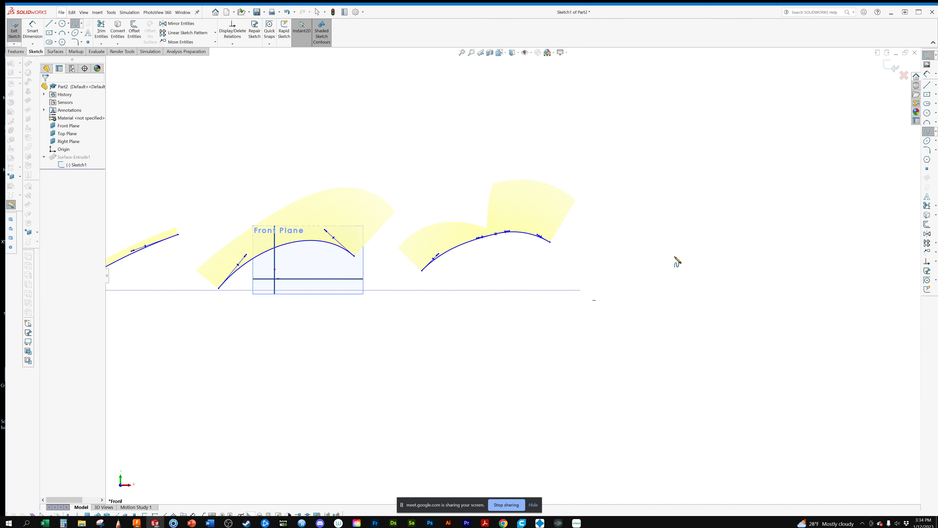
click(581, 290)
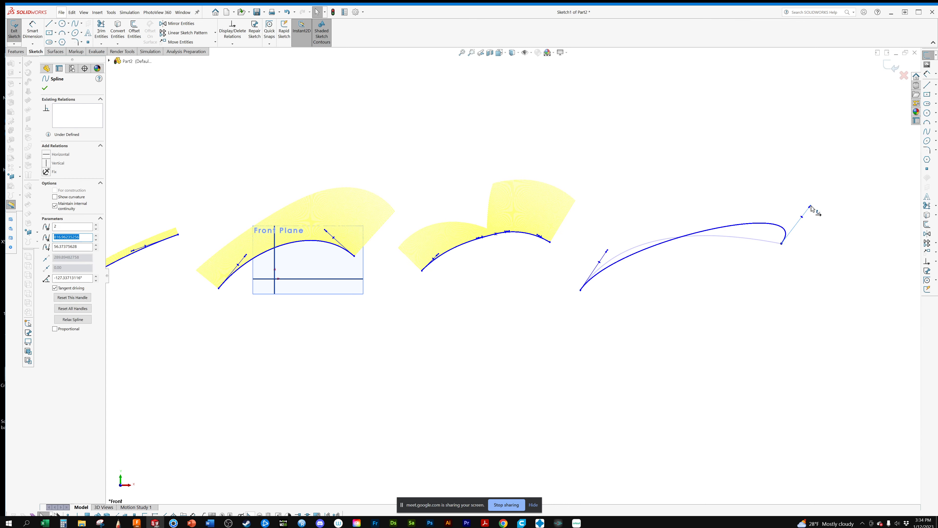
drag(809, 208, 811, 205)
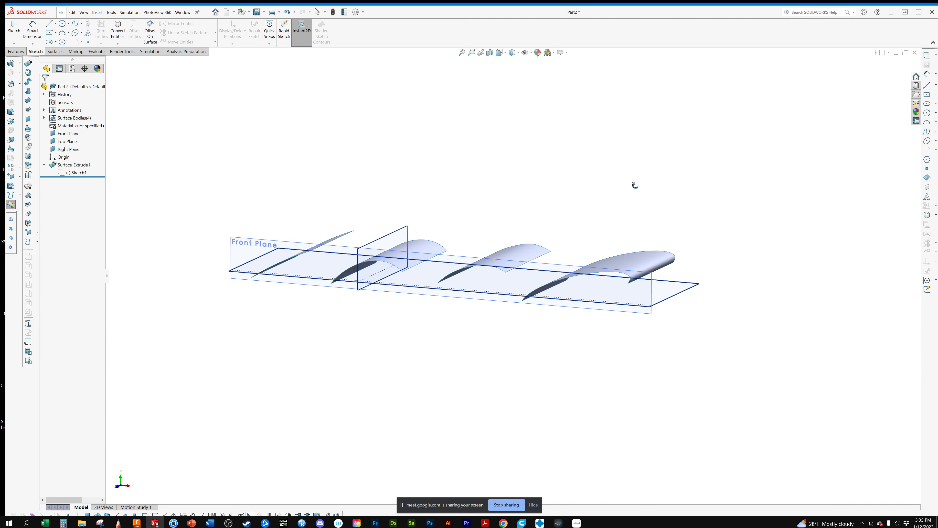
Examine the curvature of the four extruded surfaces from several angles.
middle_drag(635, 185, 611, 213)
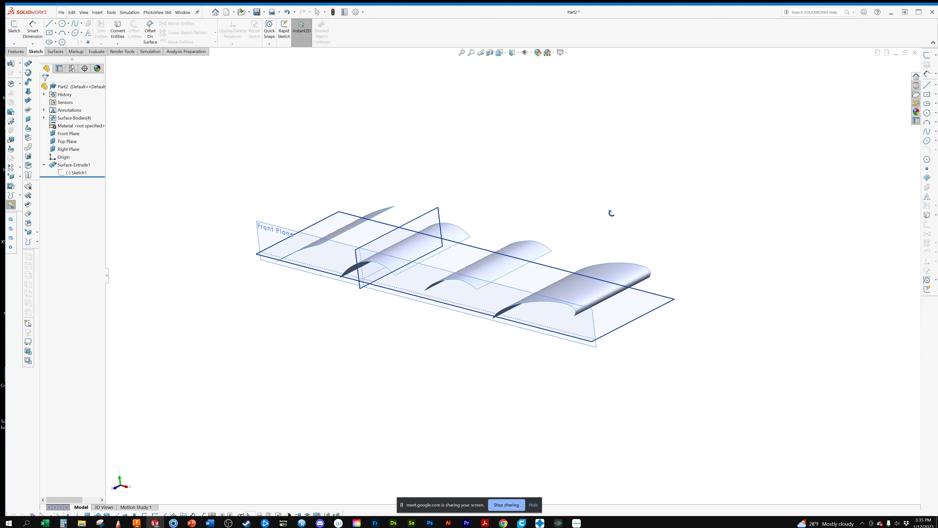
middle_drag(611, 213, 385, 236)
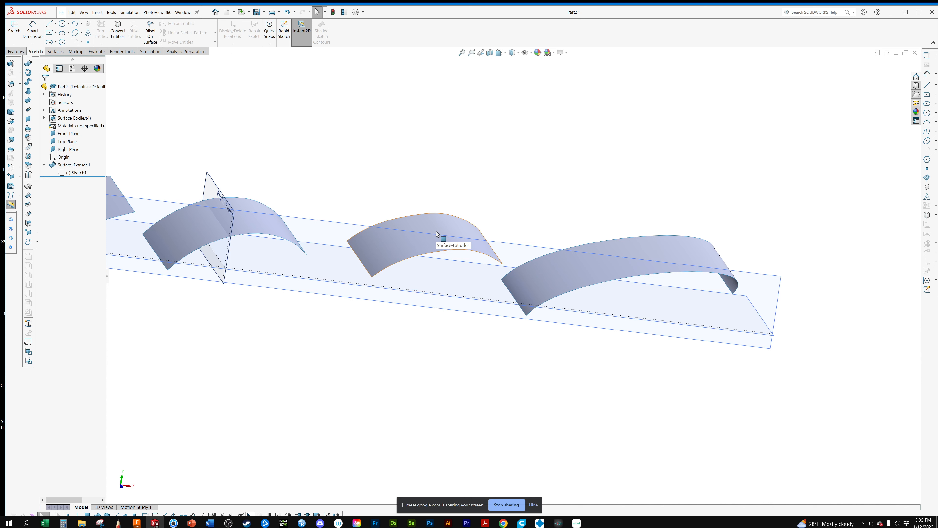
middle_drag(436, 231, 495, 253)
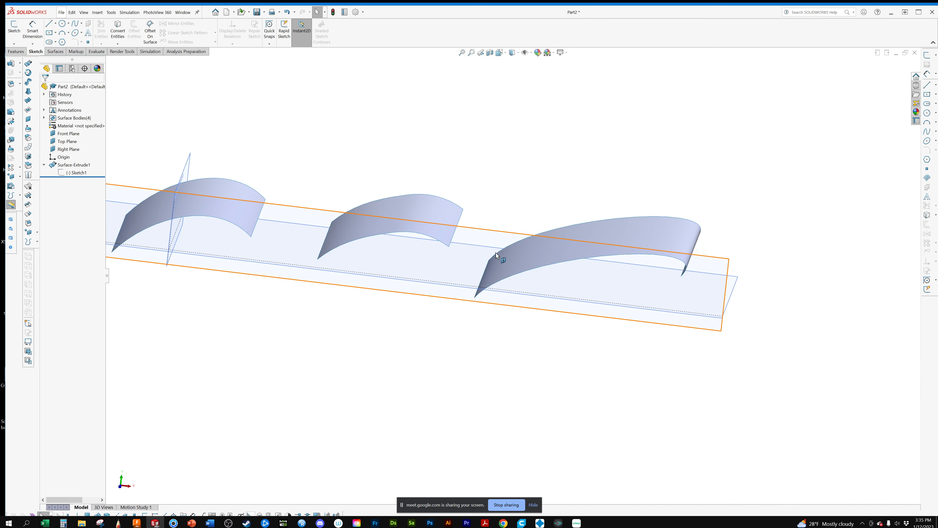
middle_drag(496, 255, 670, 240)
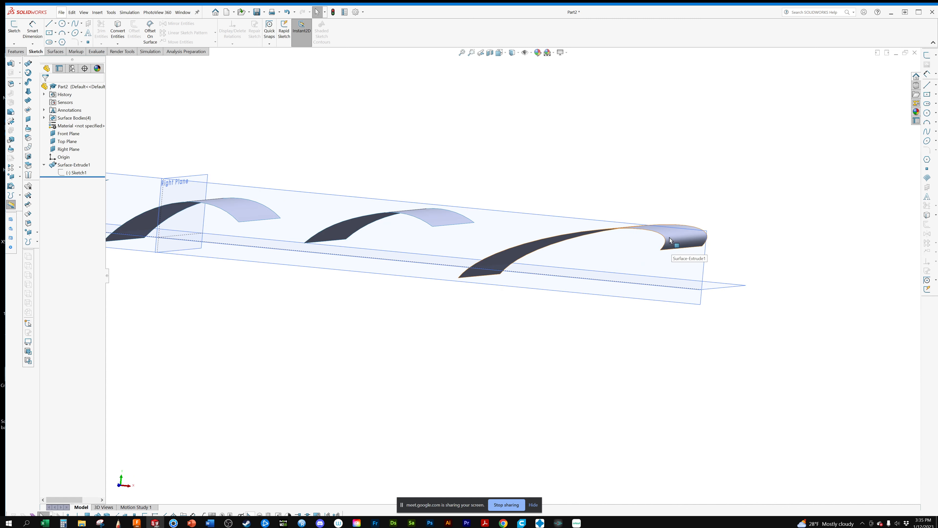
ctrl+middle_drag(159, 243, 260, 253)
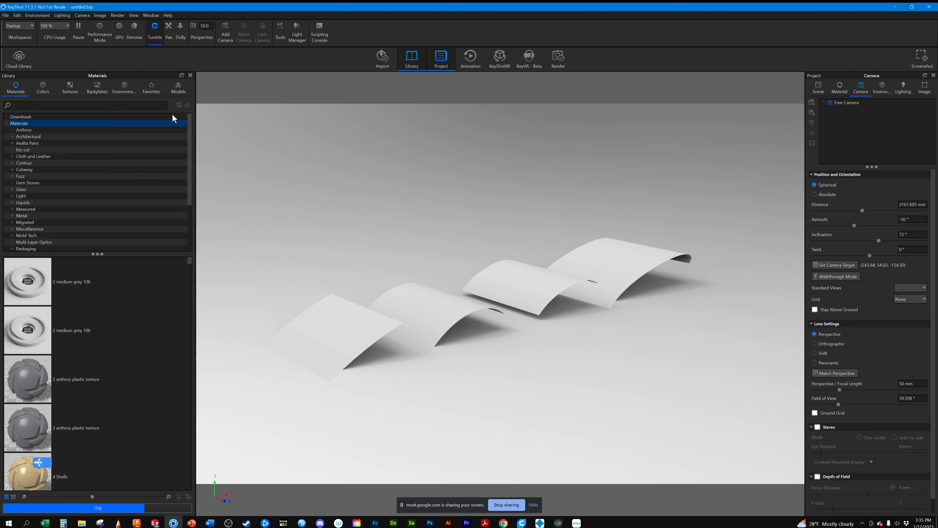
Apply the Paint Gloss Red material to the four surfaces in KeyShot.
scroll(65, 200, down, 3)
click(63, 197)
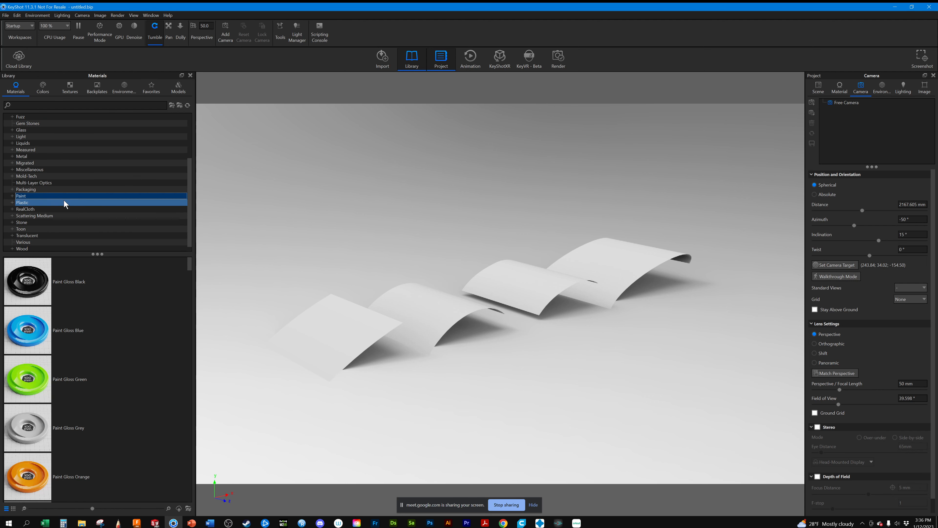
scroll(67, 333, down, 5)
drag(27, 281, 232, 293)
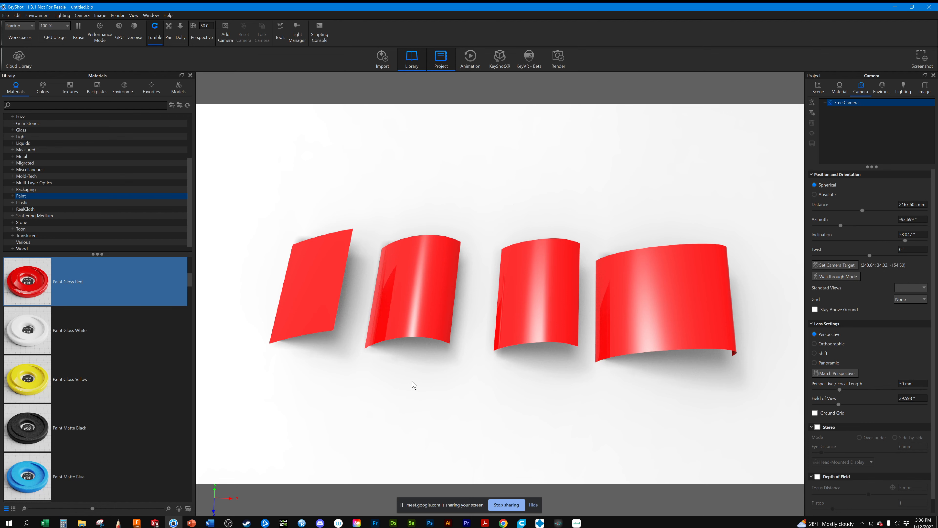
Examine how the highlights flow across the red surfaces from different angles and distances.
drag(414, 384, 561, 370)
middle_drag(327, 422, 325, 420)
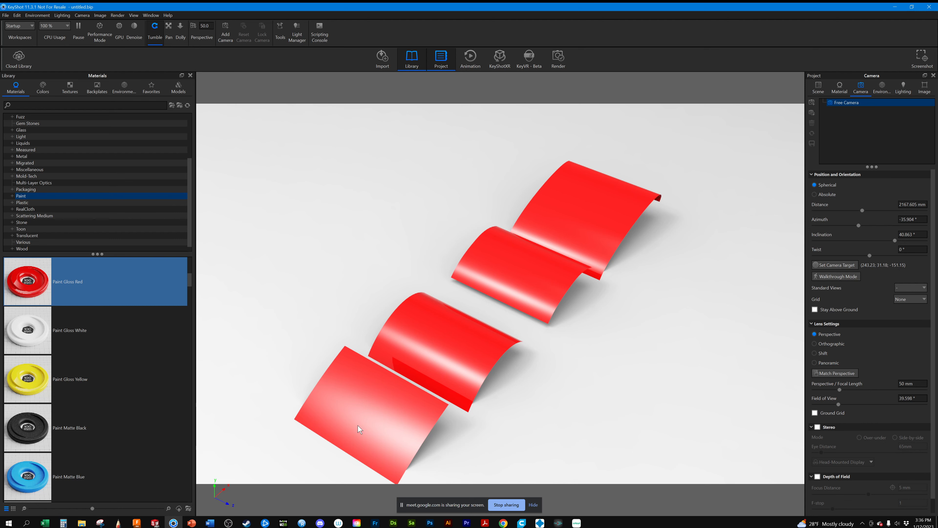
drag(357, 425, 487, 389)
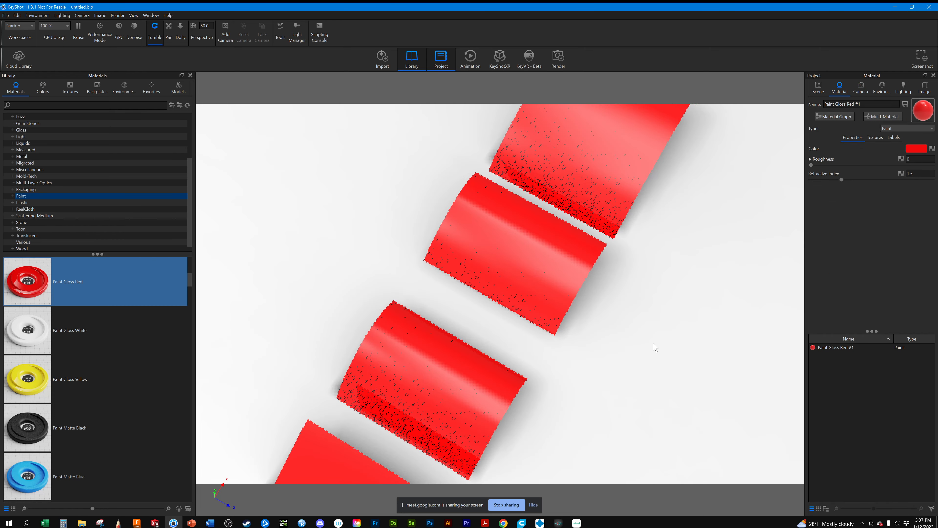
drag(655, 347, 538, 325)
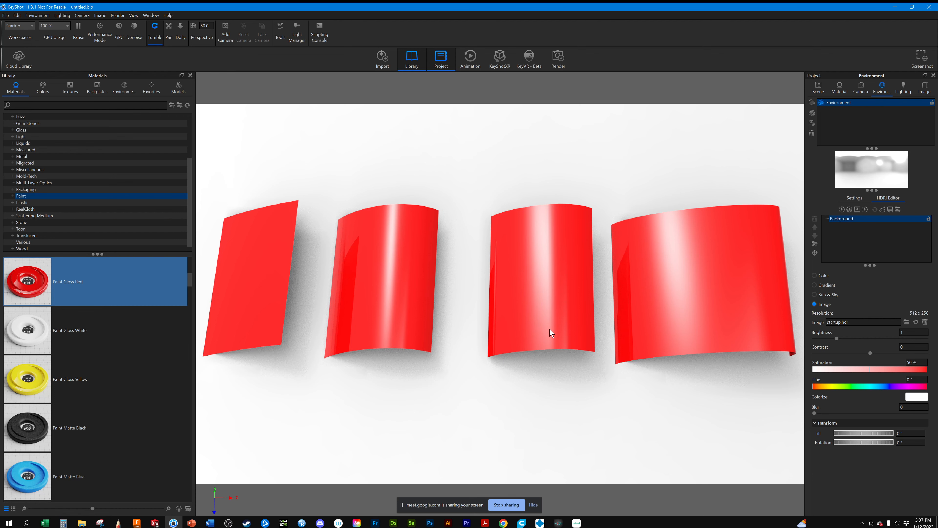
scroll(461, 385, up, 3)
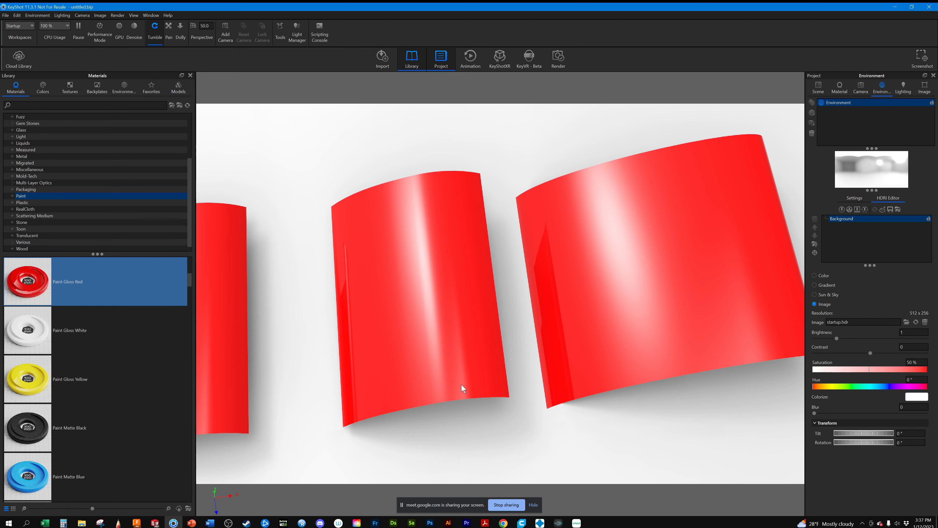
Compare the highlights on the largest red surface with those on its neighbours from lower viewing angles.
drag(461, 384, 569, 337)
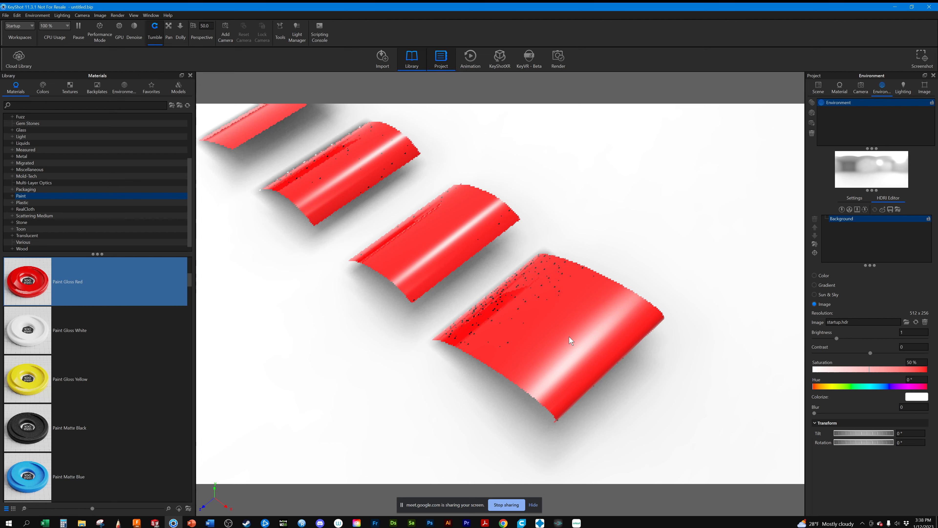
drag(569, 336, 501, 351)
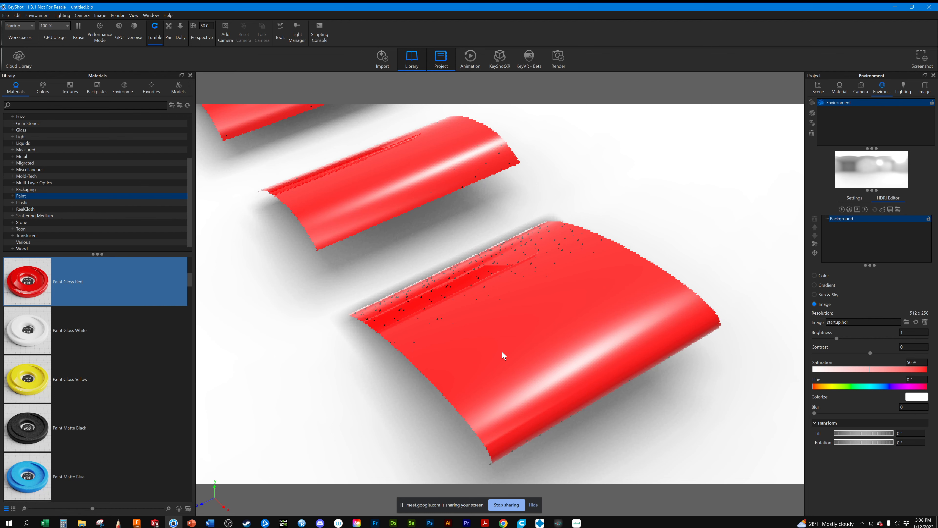
drag(502, 351, 475, 249)
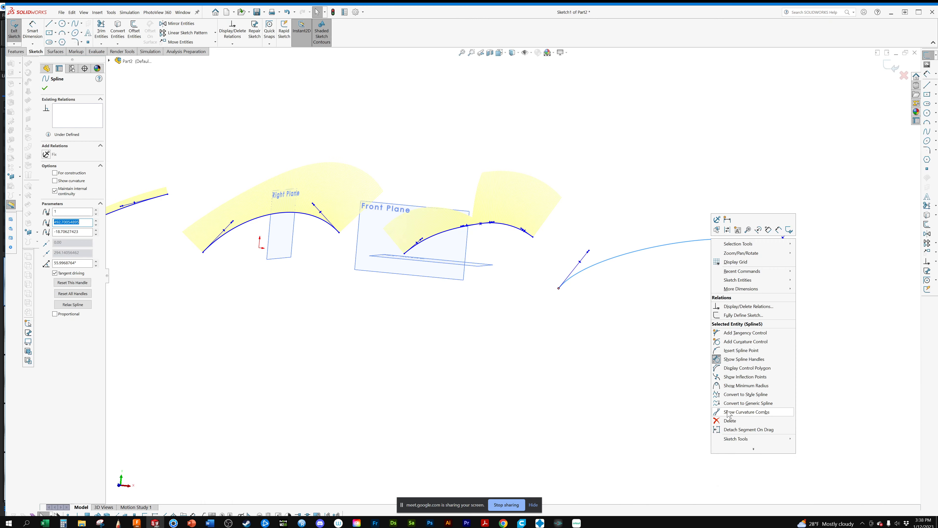
Switch to SOLIDWORKS, turn on the curvature comb of the long curled spline, and reduce the comb's scale and density.
click(726, 412)
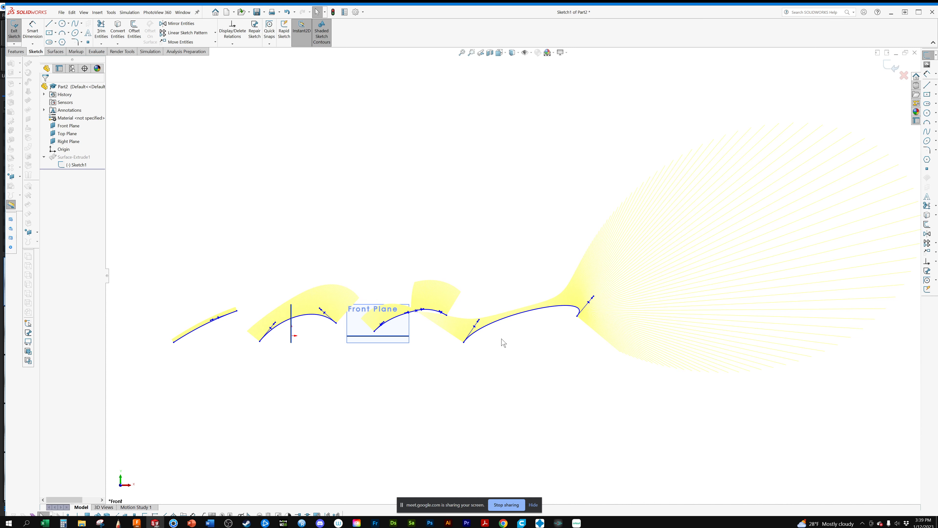
right_click(554, 173)
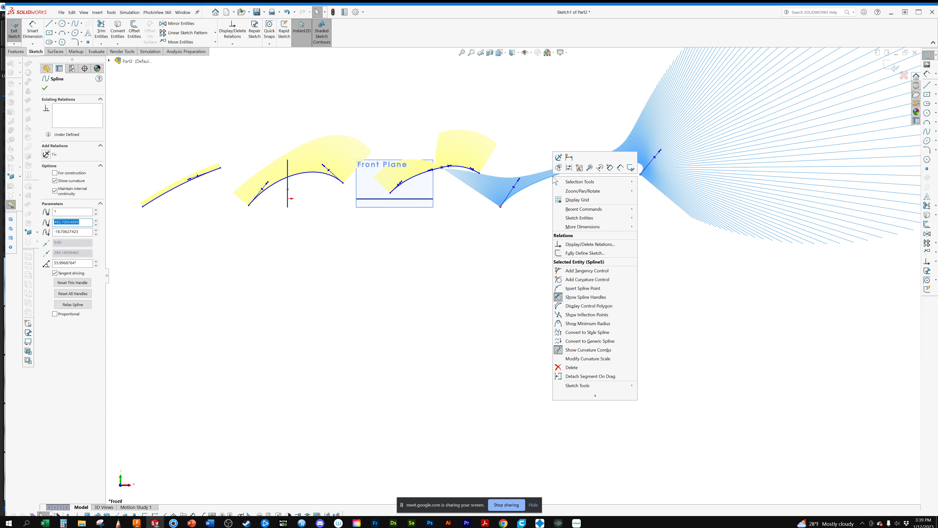
click(590, 350)
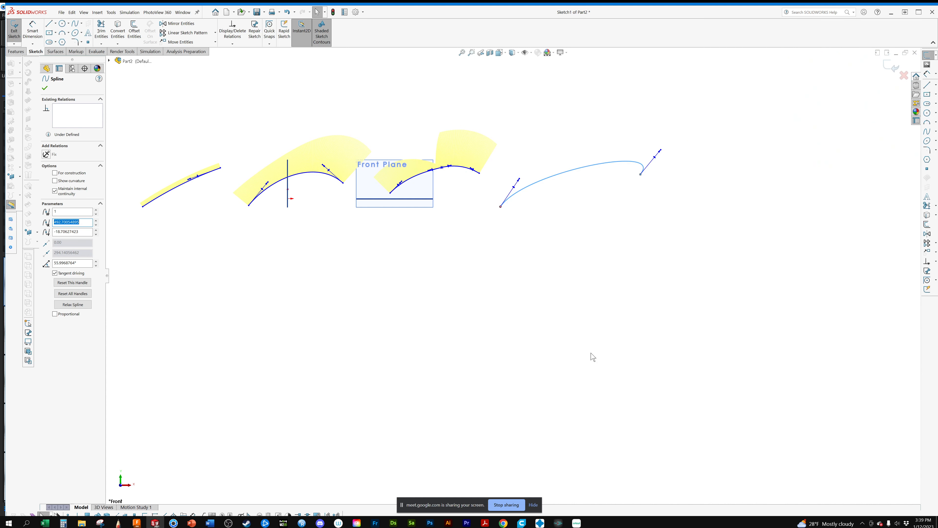
click(592, 357)
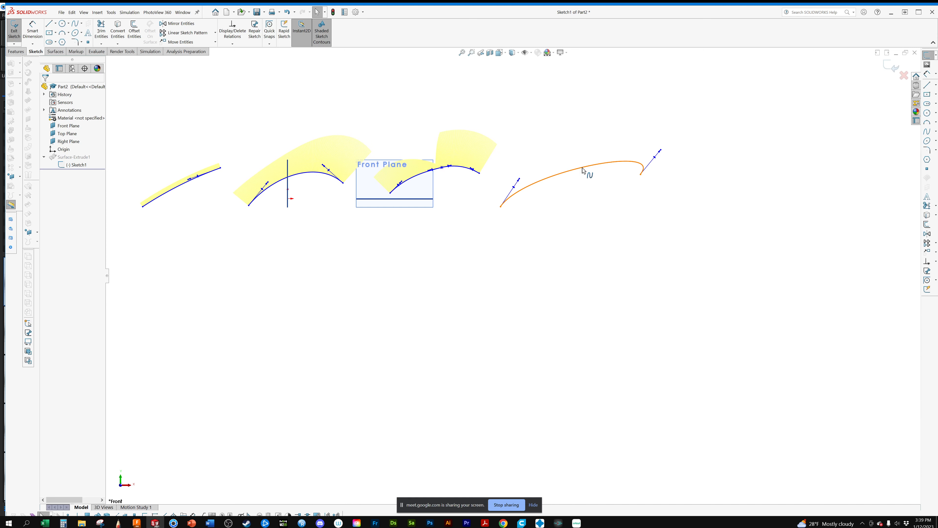
click(582, 168)
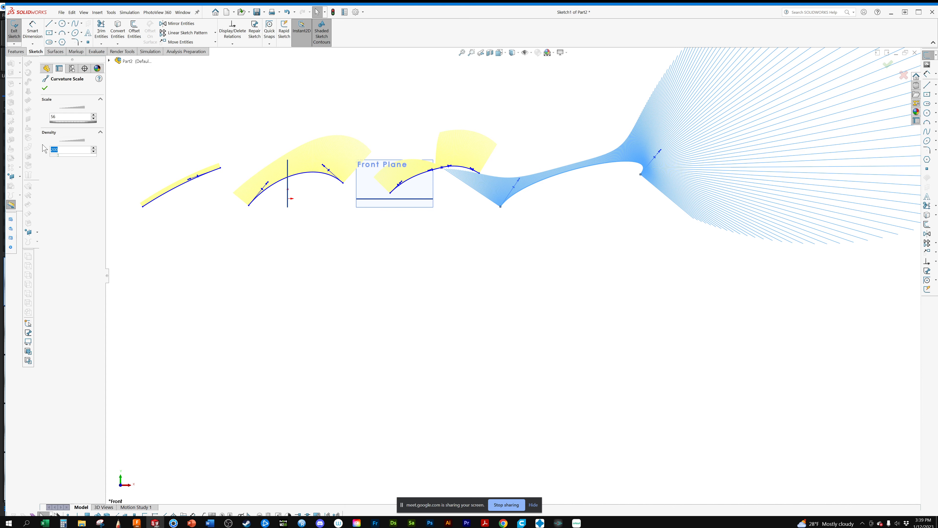
drag(63, 122, 12, 131)
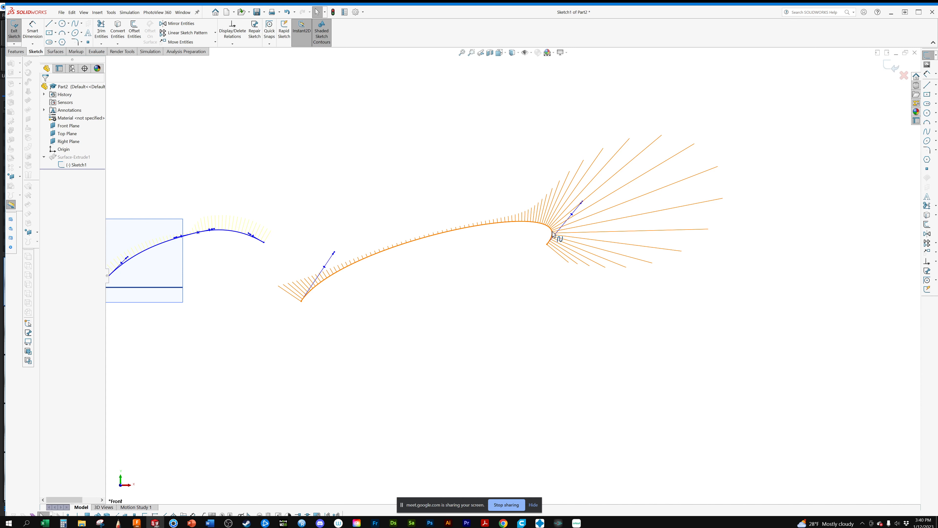
scroll(207, 235, down, 5)
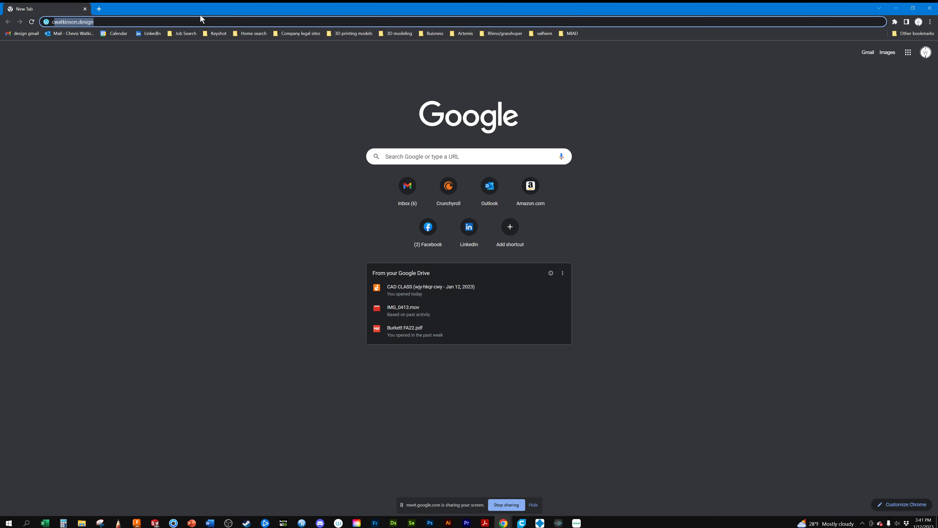
Switch to Chrome, search images for "sketch curve", and open the French Curve result from Wolfram MathWorld.
text(urve)
key(Return)
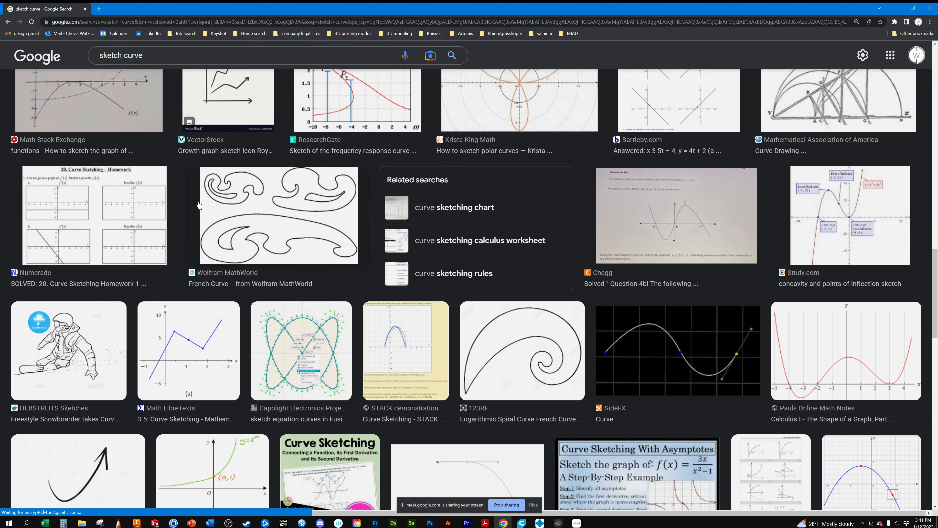
scroll(283, 159, down, 2)
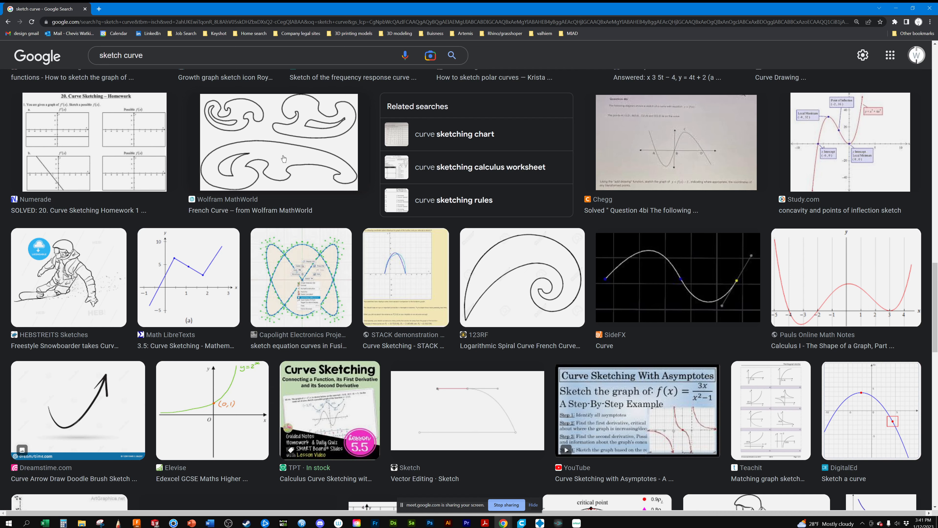
click(283, 159)
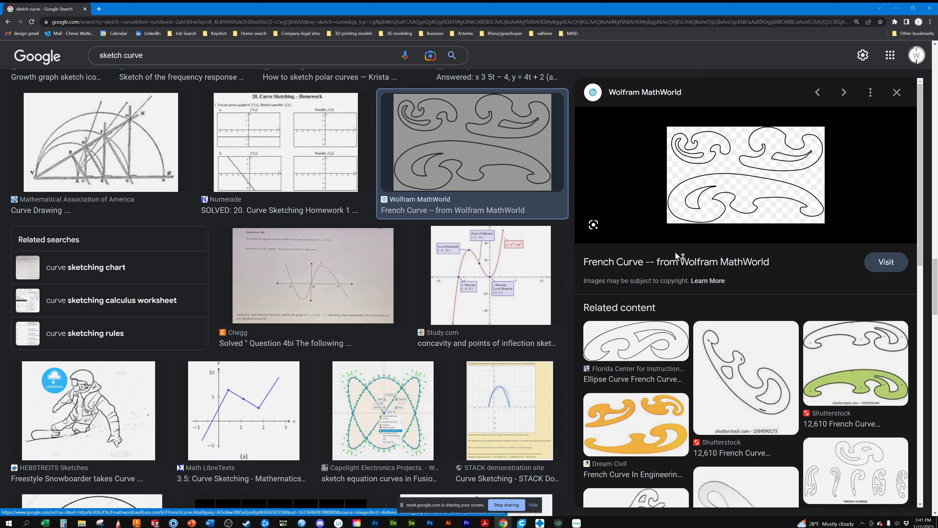
Find a single French curve template among the related images, capture it with Snipping Tool, and save the snip.
right_click(743, 181)
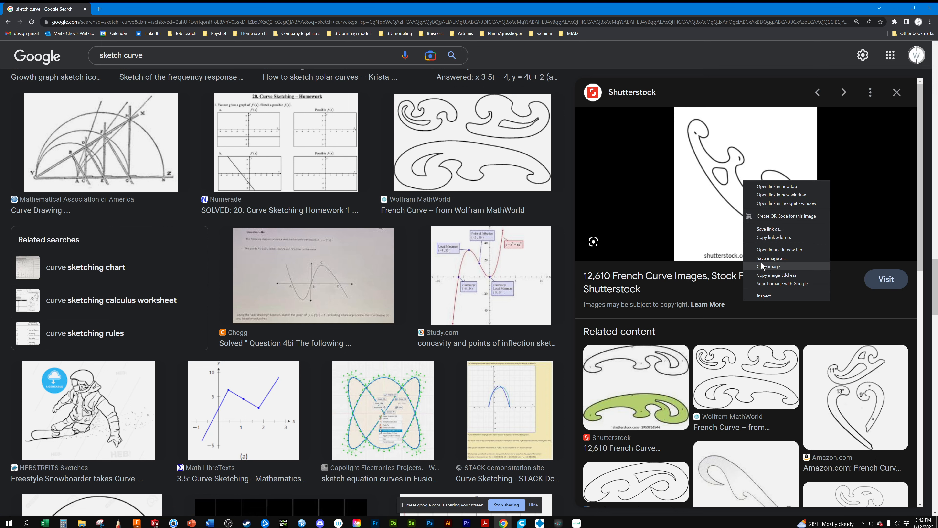
click(760, 259)
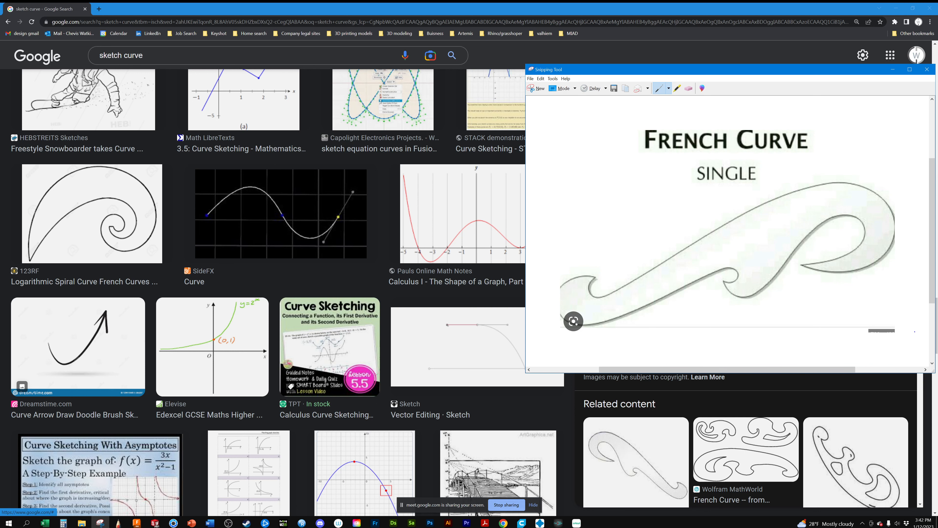
key(ctrl+s)
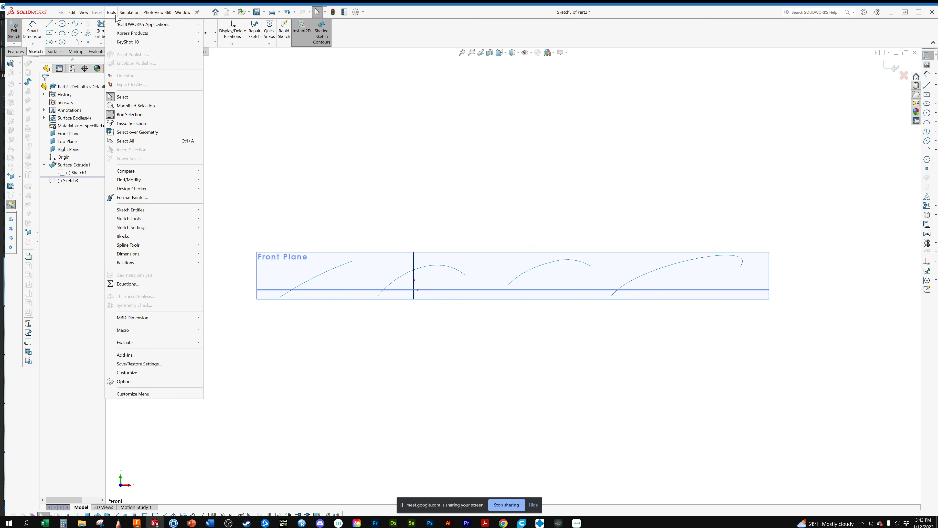
Switch to SOLIDWORKS and insert the saved French curve image from the Desktop as a sketch picture on the Front Plane.
mouse_move(134, 222)
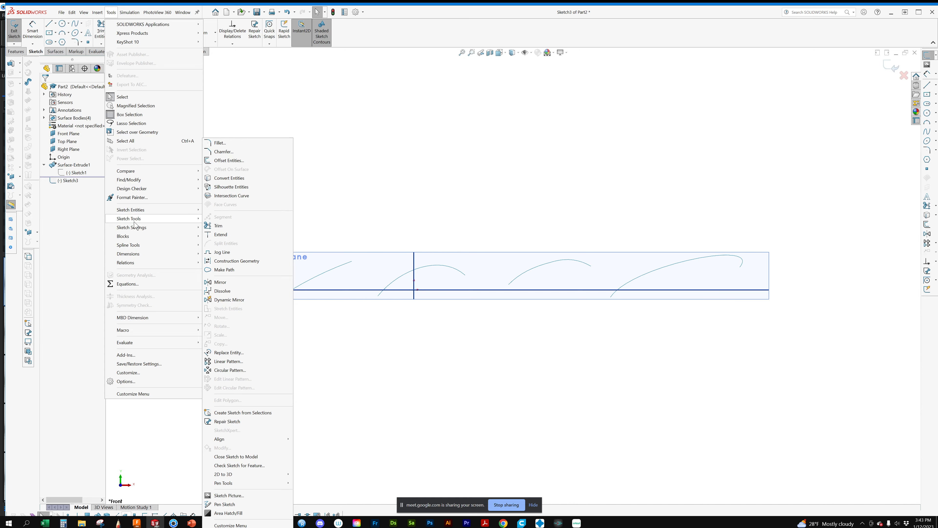
click(229, 496)
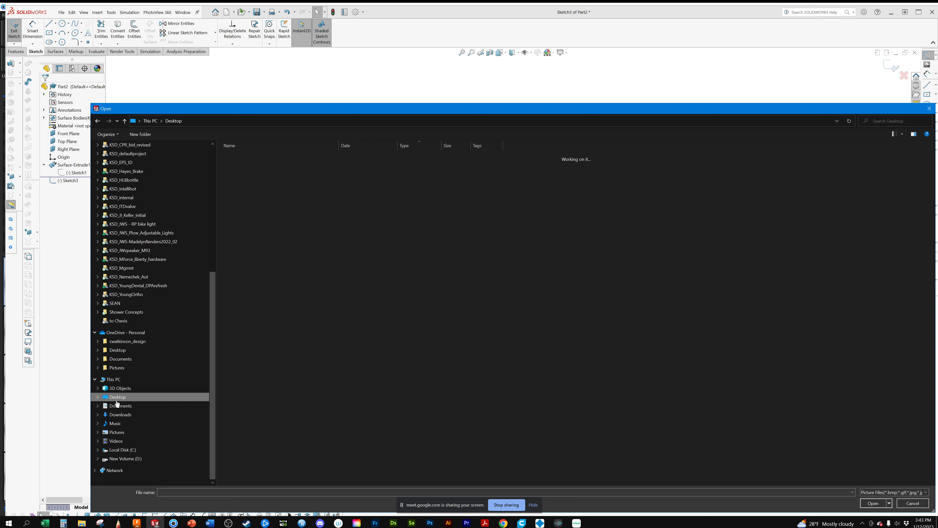
key(Escape)
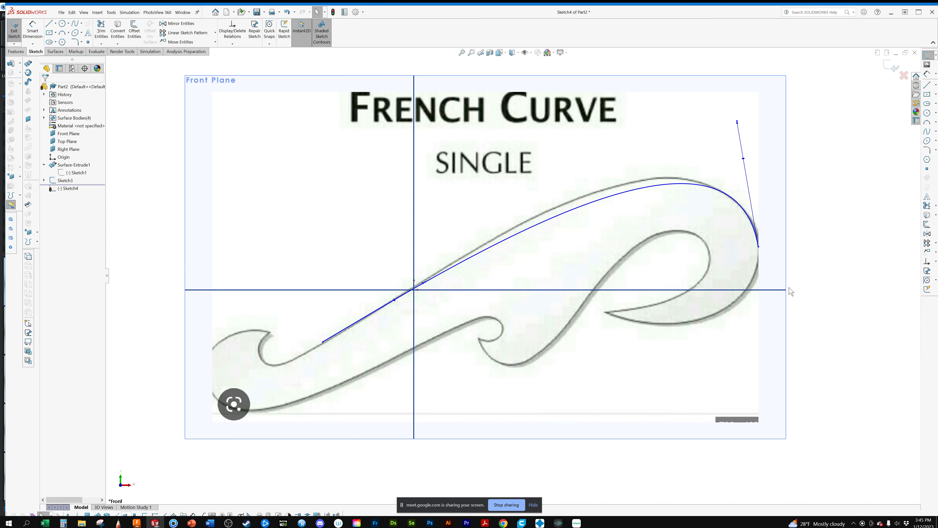
Rework the two-point spline's ends and tangent handles to follow the upper edge of the French curve.
click(581, 209)
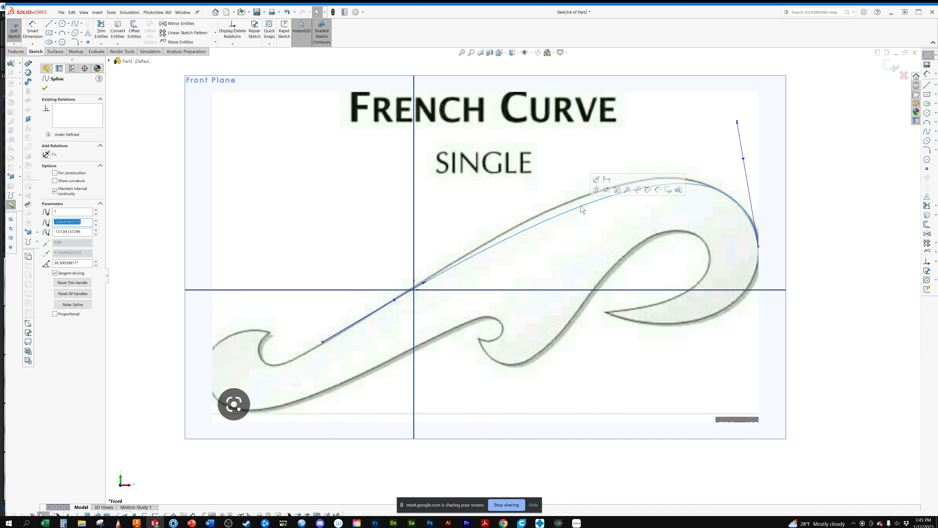
drag(582, 209, 576, 381)
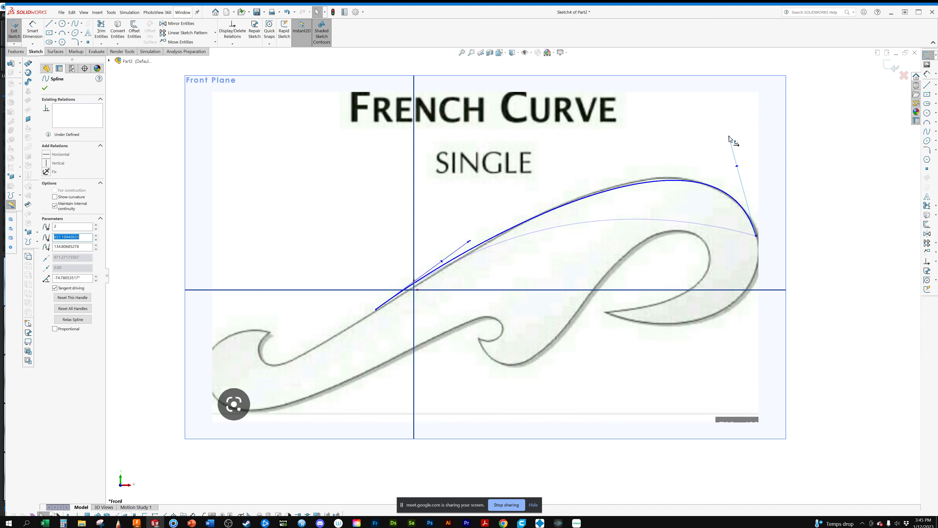
drag(729, 136, 732, 134)
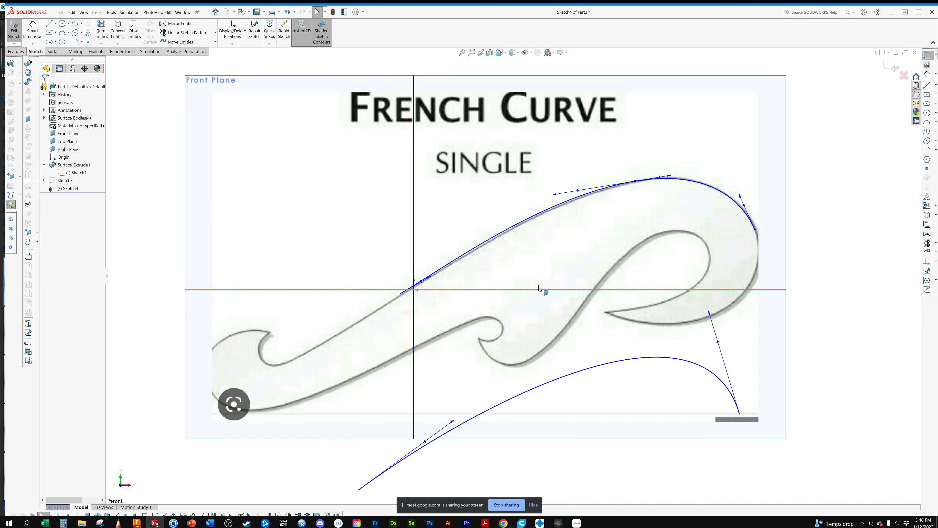
Show the curvature comb of the three-point spline along the French curve's upper edge and refine its tangent handles.
click(537, 218)
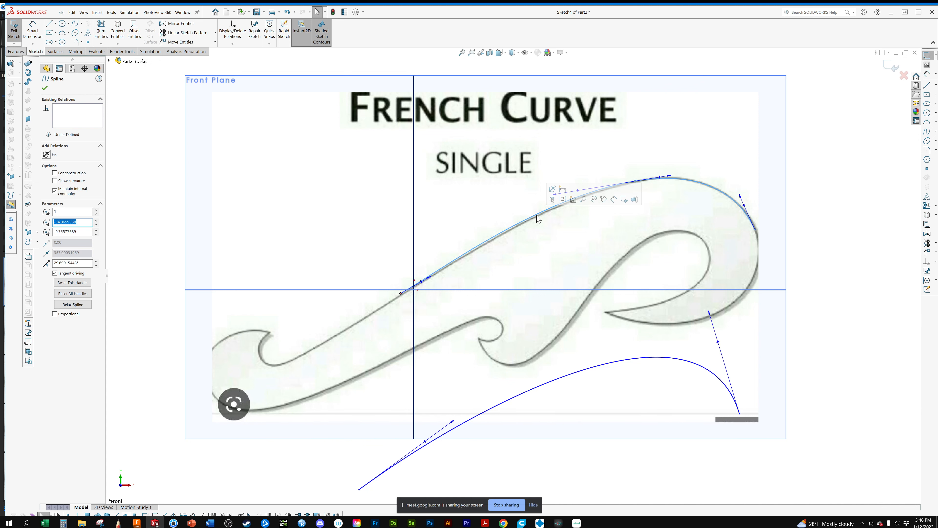
right_click(531, 218)
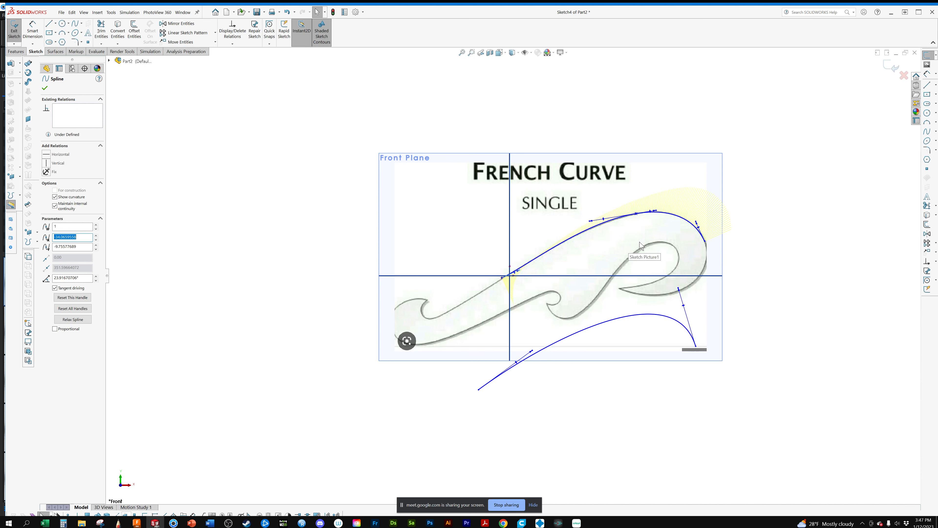
scroll(640, 246, up, 3)
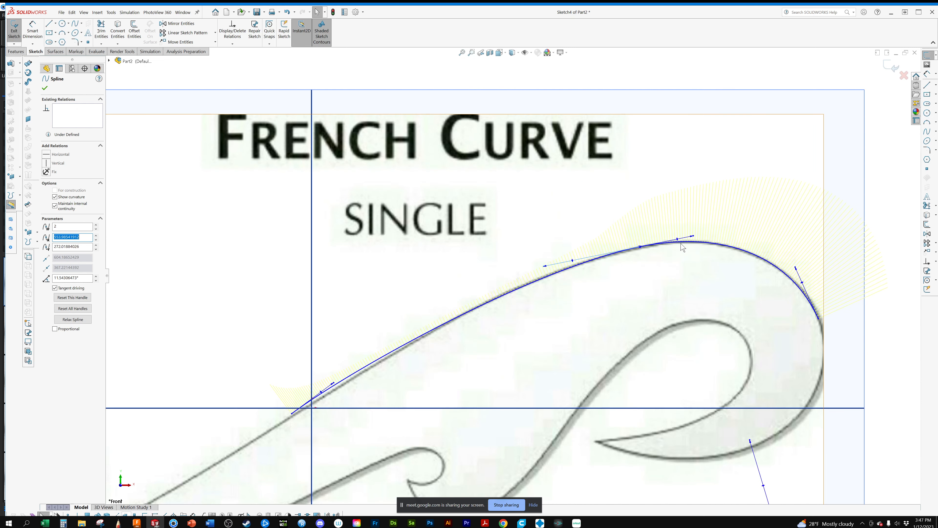
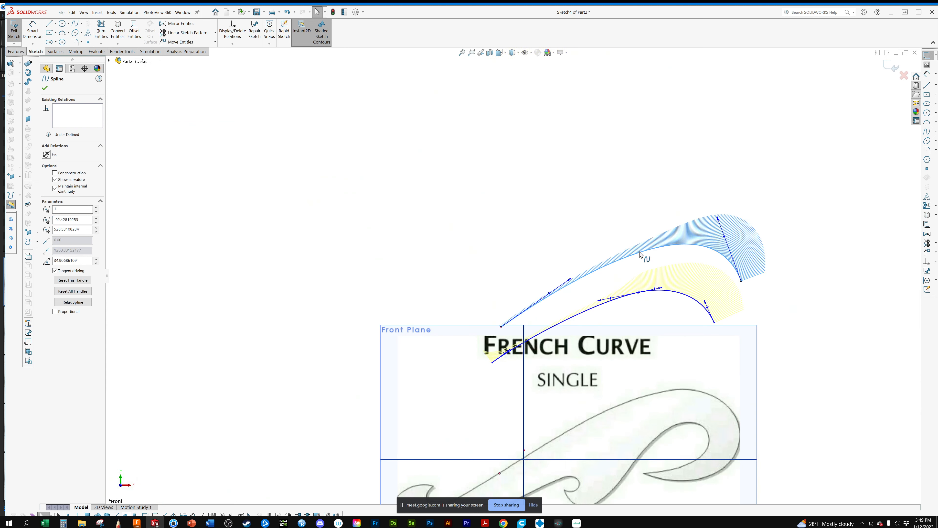
Move the two-point spline with its curvature comb clear of the three-point spline, beside the French curve picture.
drag(640, 255, 360, 286)
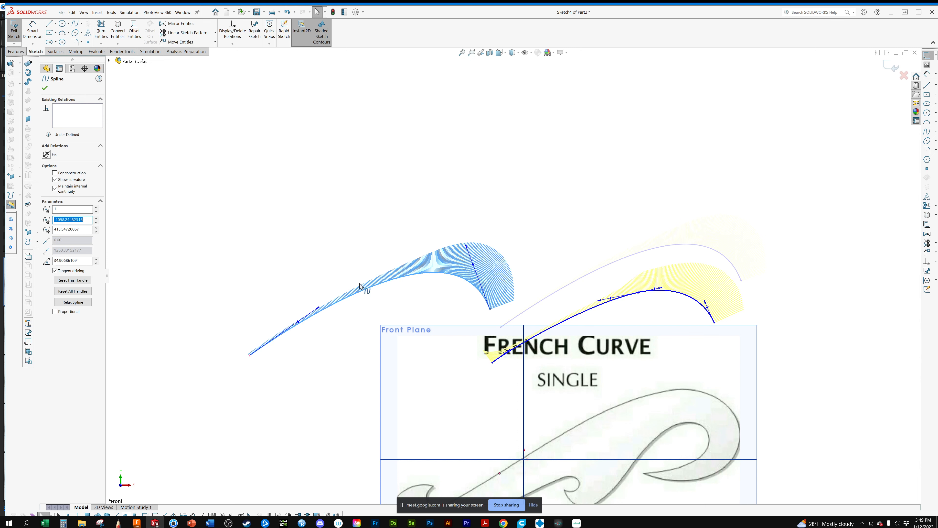
drag(361, 285, 295, 315)
Trace the French curve's upper edge with a four-vertex style spline and show its curvature comb.
click(82, 23)
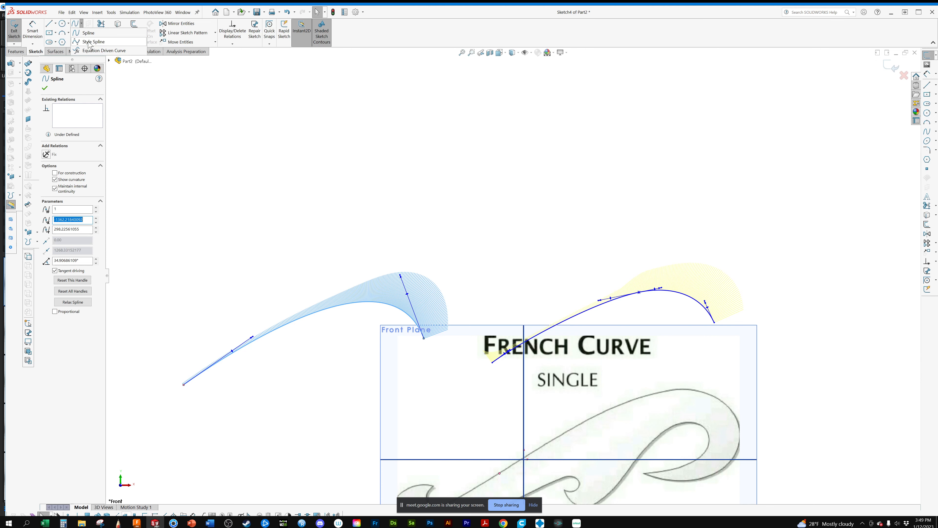
click(89, 42)
scroll(583, 235, down, 3)
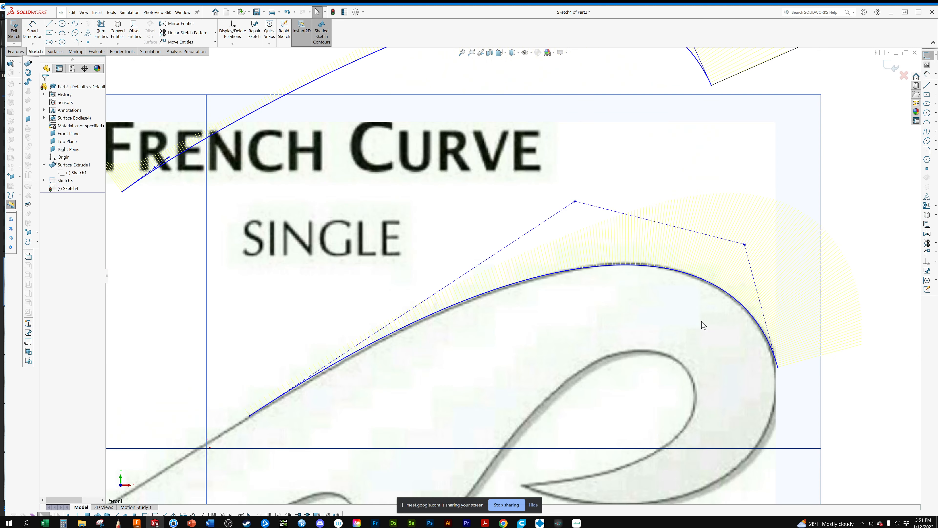
Extend the style spline around the French curve's rounded end and reposition its upper control vertex.
ctrl+middle_drag(702, 321, 724, 213)
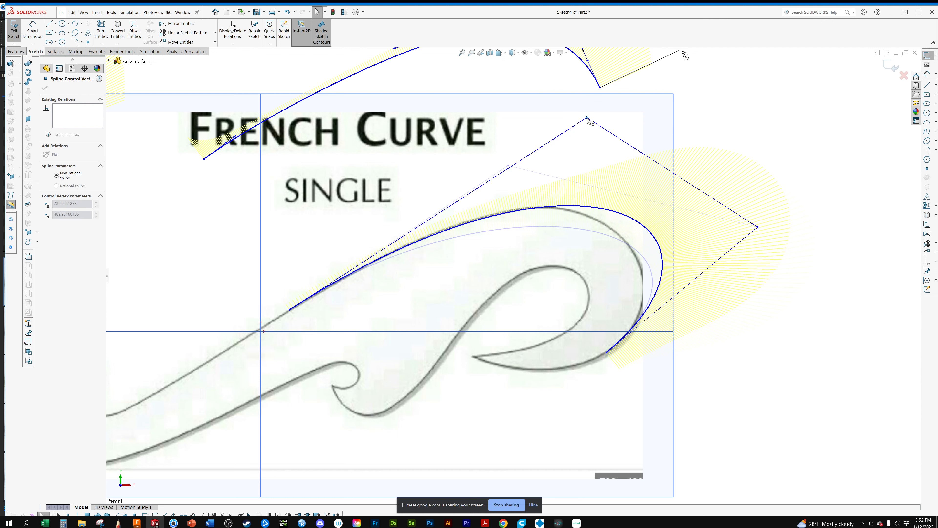
drag(588, 120, 572, 118)
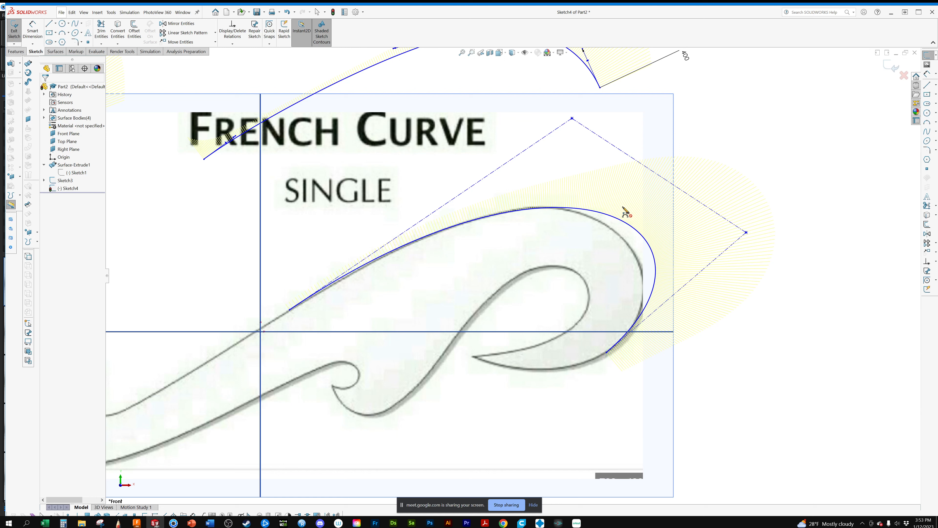
Add a control vertex to the style spline and reposition the vertices to match the French curve's rounded end.
drag(661, 177, 715, 131)
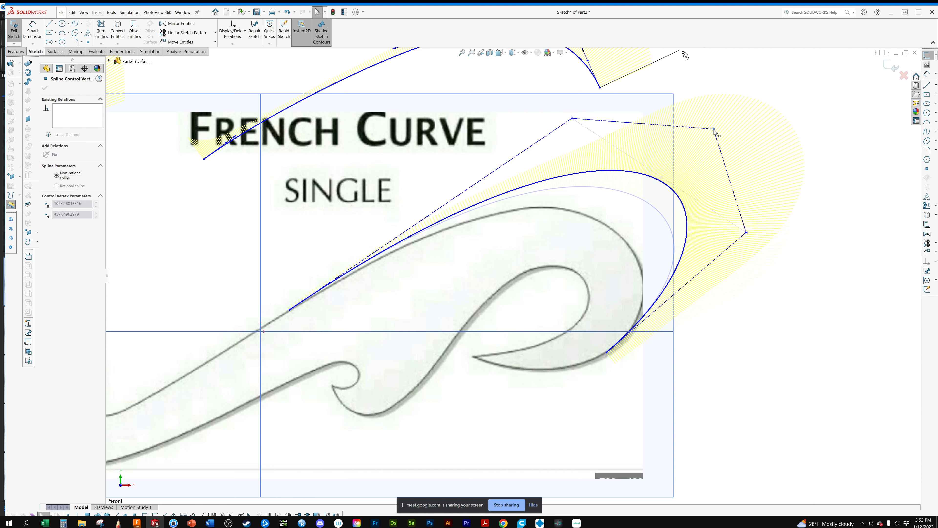
drag(714, 132, 668, 163)
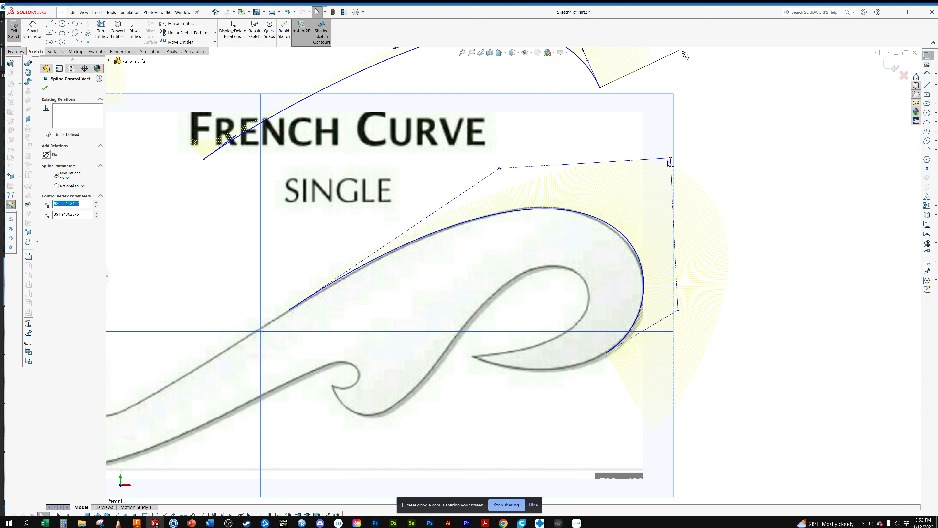
drag(668, 160, 663, 161)
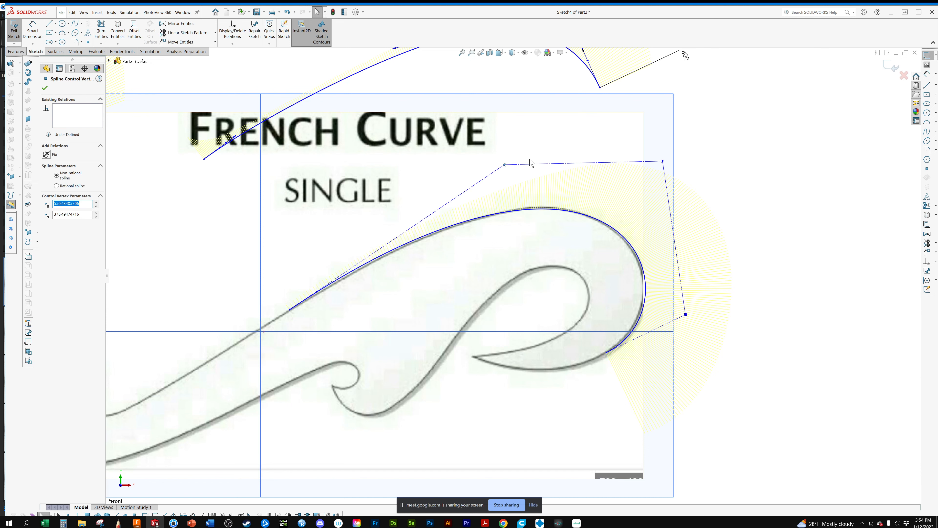
click(533, 208)
scroll(533, 208, up, 1)
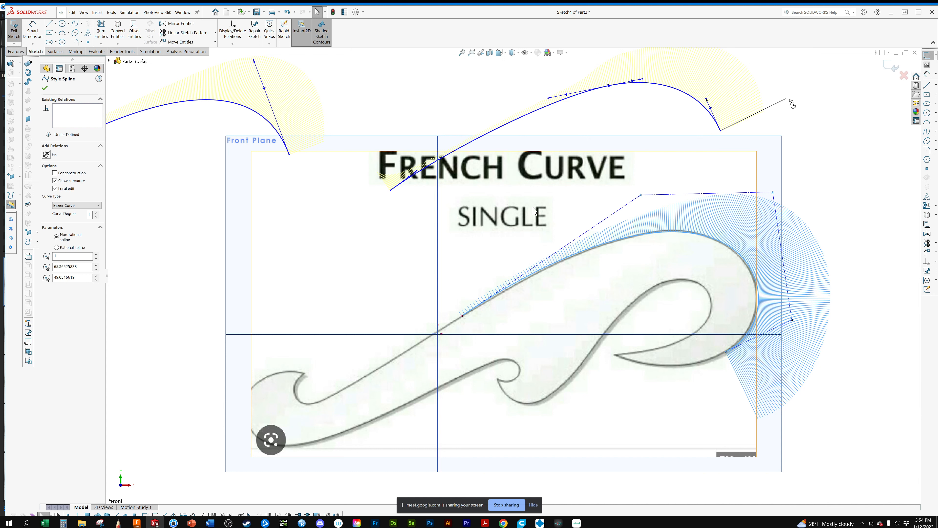
Thicken the flatter extruded style-spline surface beside the French curve picture by 10 mm.
scroll(394, 182, up, 3)
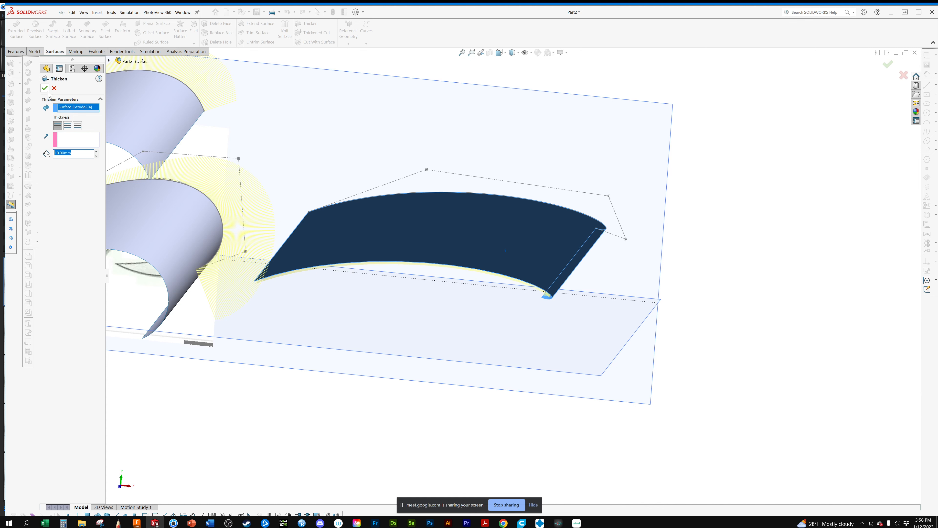
click(44, 87)
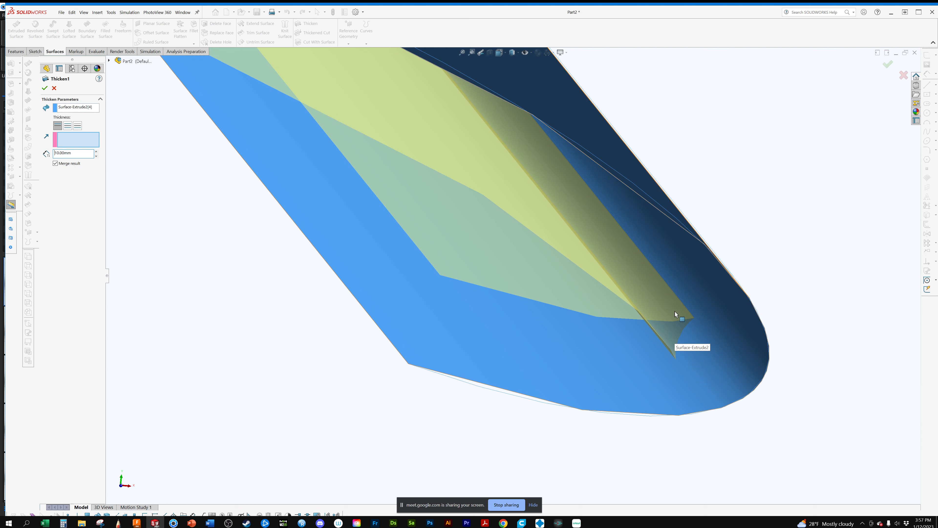
click(44, 88)
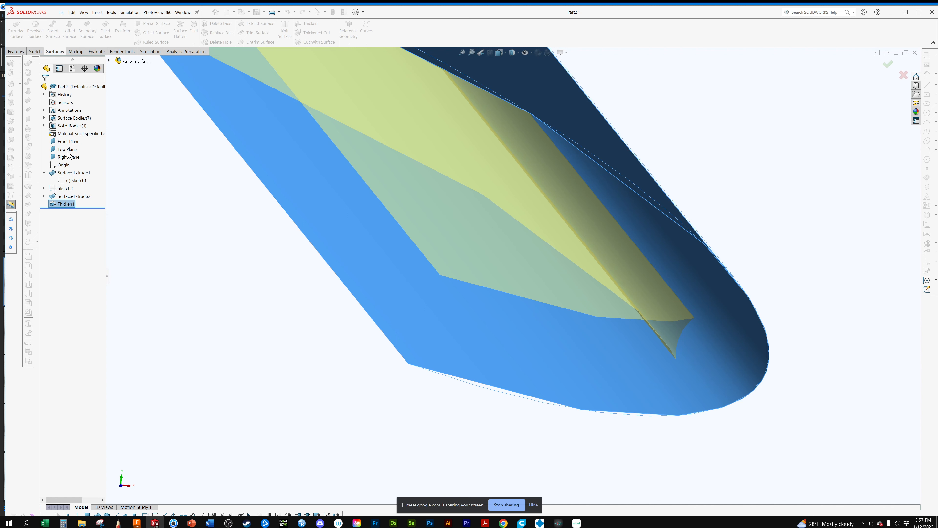
click(666, 317)
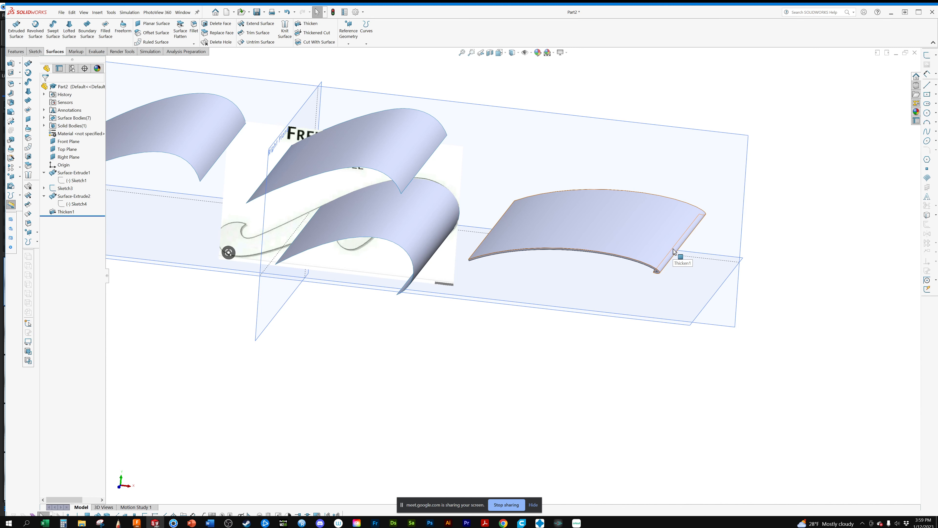
middle_drag(673, 252, 696, 160)
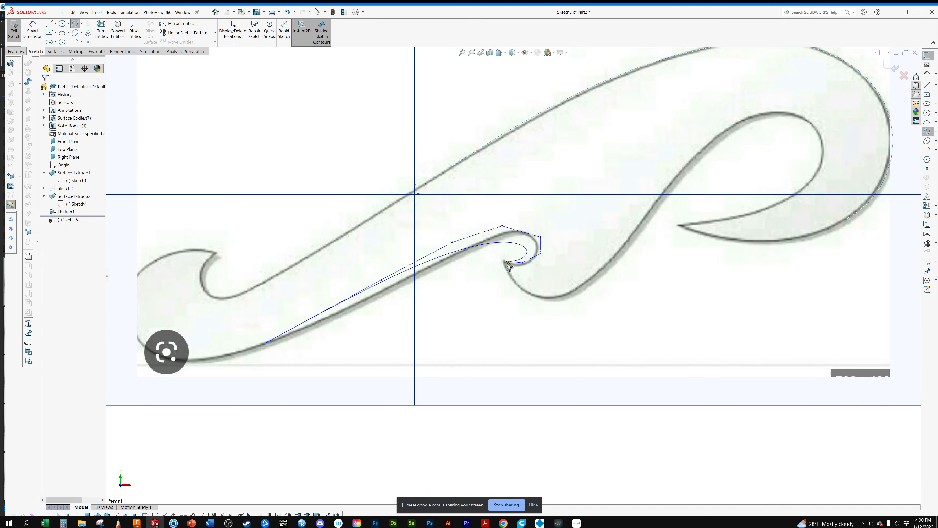
Trace the French curve's lower edge and small hook with a single style spline.
click(507, 261)
key(Escape)
scroll(546, 243, down, 4)
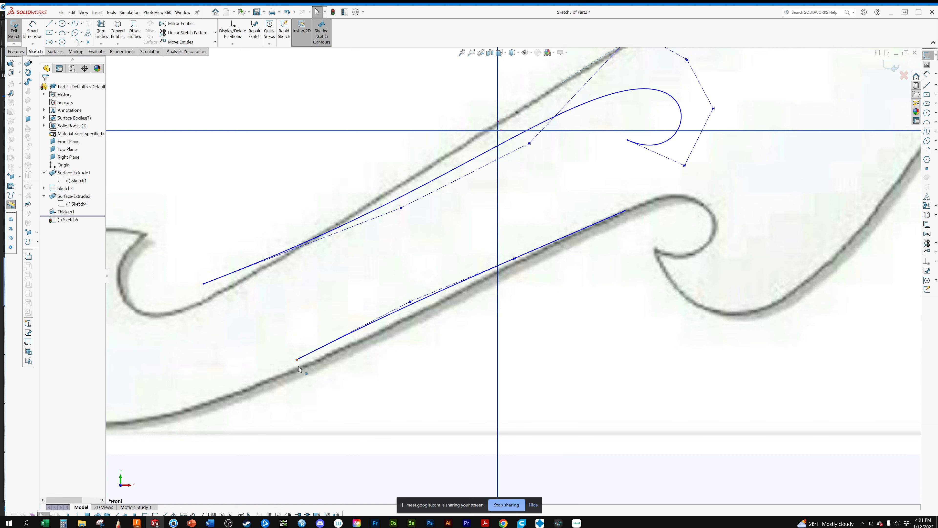
Fit a style spline to the lower edge's straight run and add a connected one around the small hook.
drag(299, 365, 298, 370)
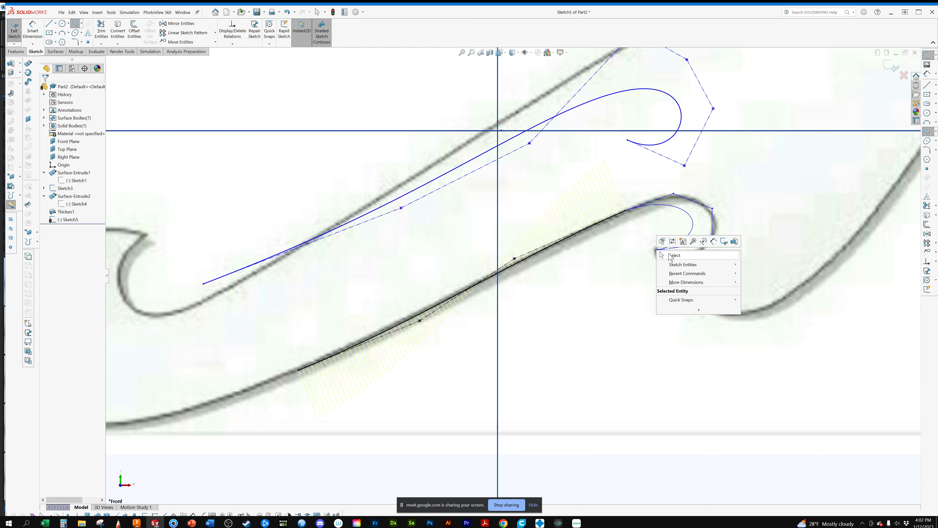
click(670, 255)
click(712, 244)
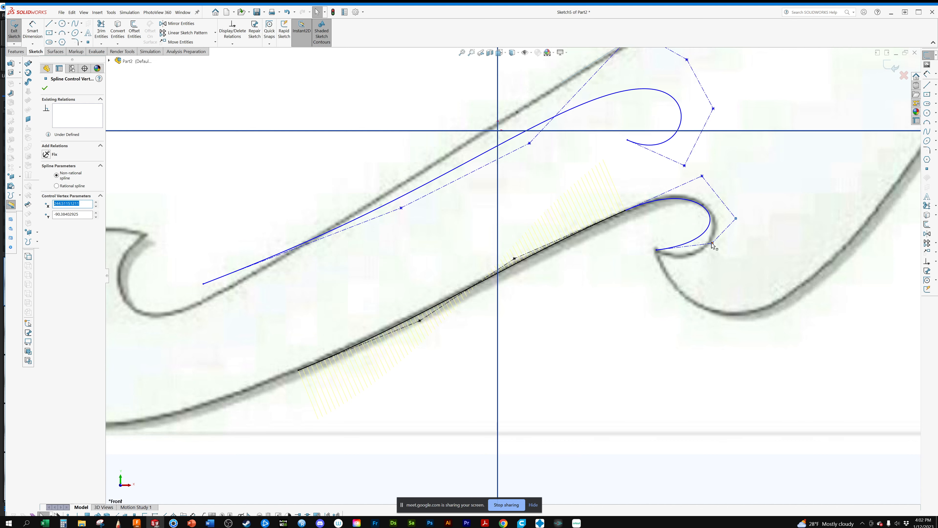
Reposition the control vertices of the two connected style splines to match the lower edge and the small hook.
scroll(735, 200, down, 5)
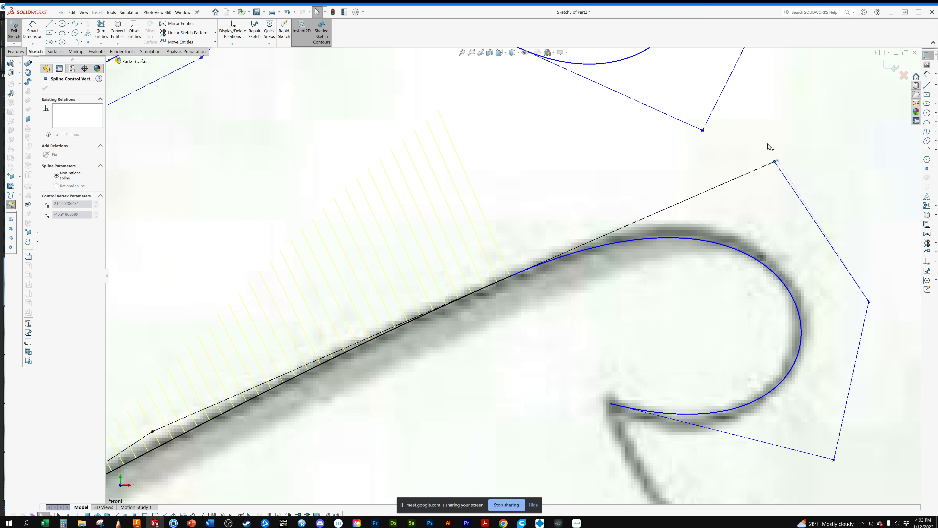
click(775, 161)
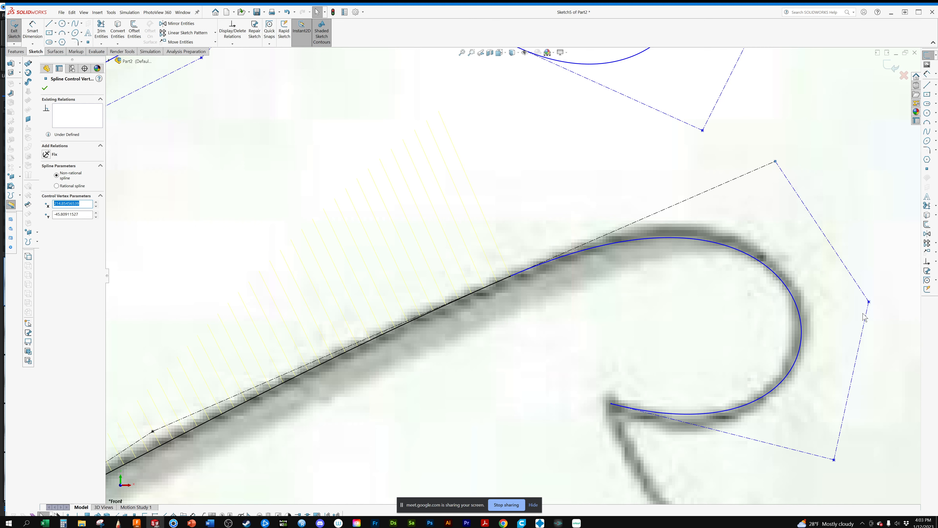
key(Escape)
scroll(847, 166, up, 3)
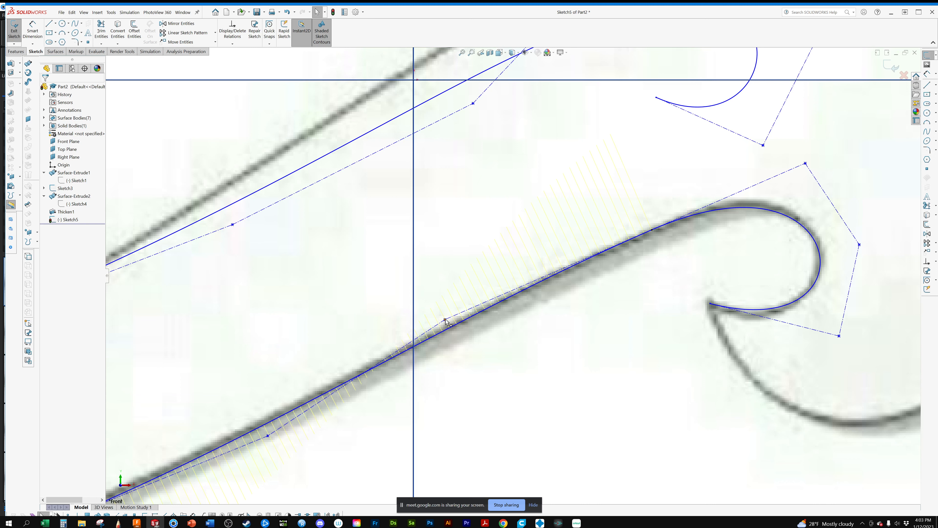
drag(446, 320, 241, 278)
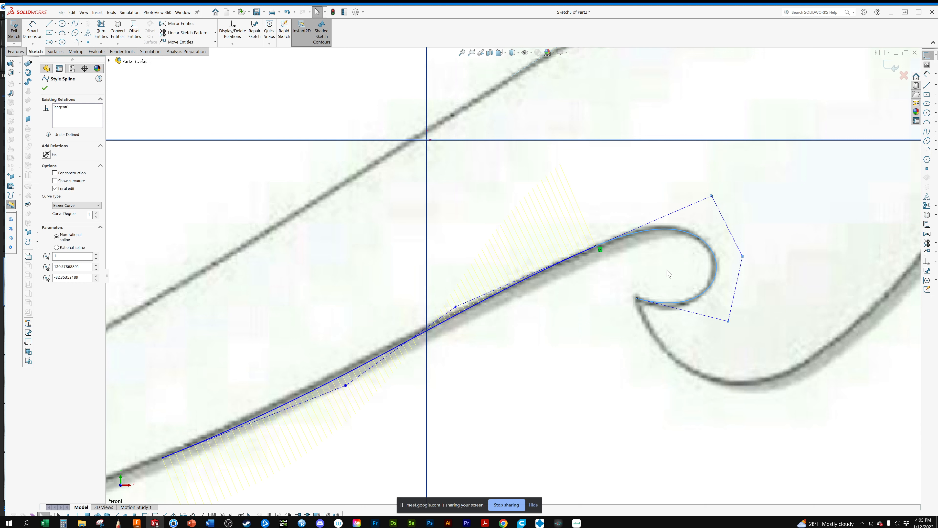
drag(743, 256, 818, 470)
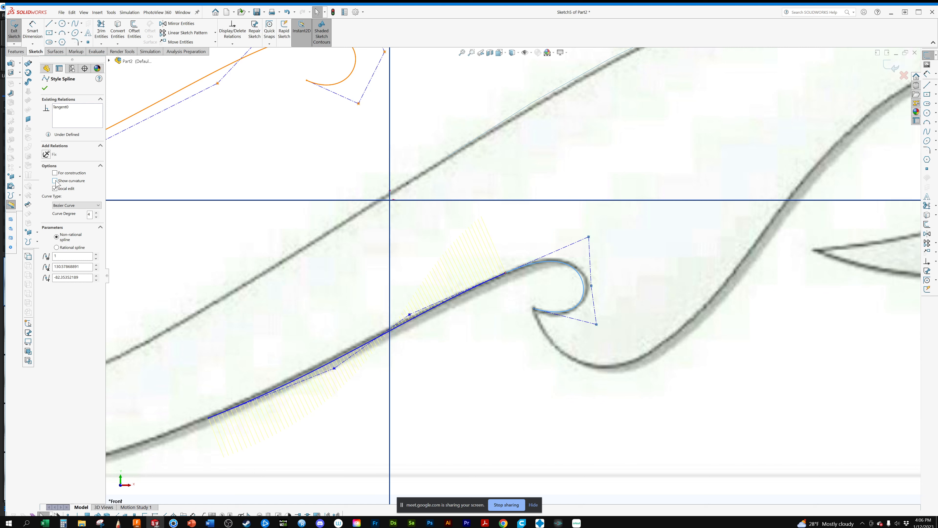
Show the curvature comb of the style spline around the small hook and adjust the comb's scale.
click(55, 181)
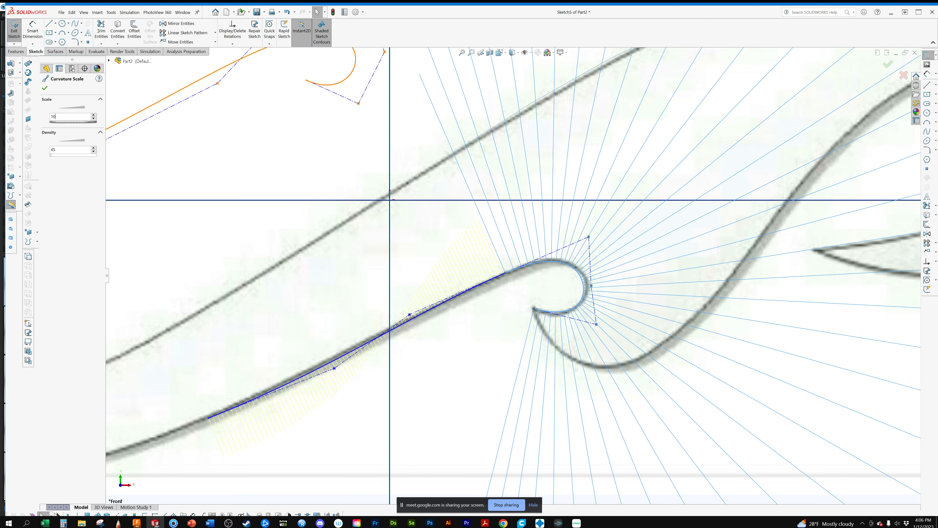
click(606, 335)
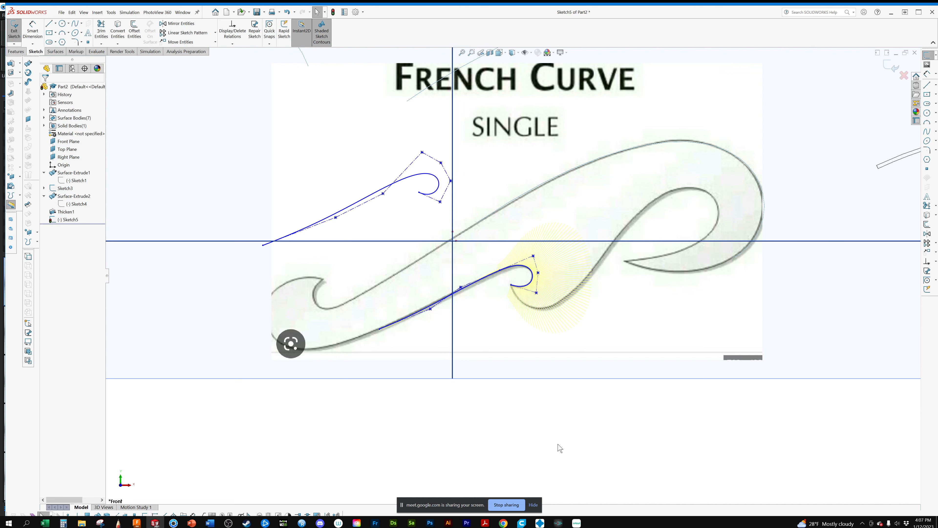
middle_drag(559, 448, 203, 328)
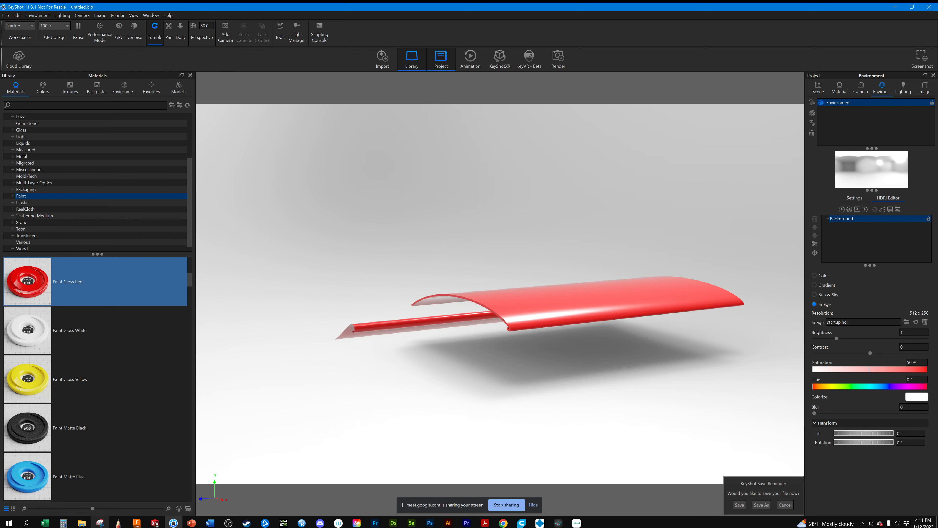
Switch from KeyShot back to SOLIDWORKS and open the display options for examining the extruded hook surface.
click(155, 523)
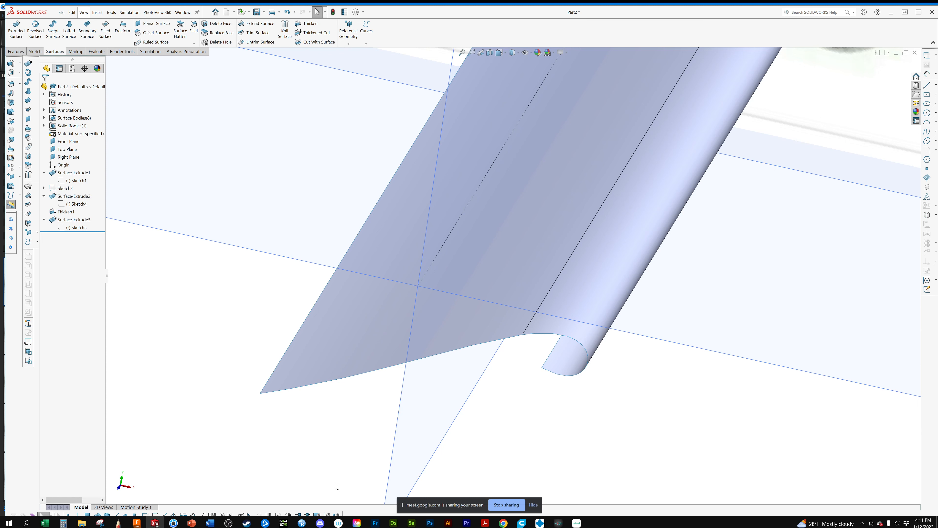
click(84, 12)
mouse_move(104, 46)
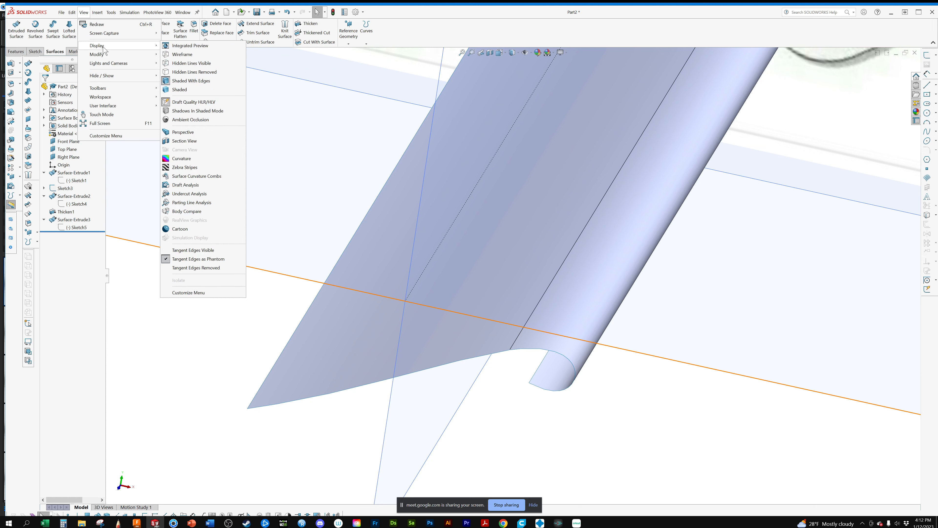